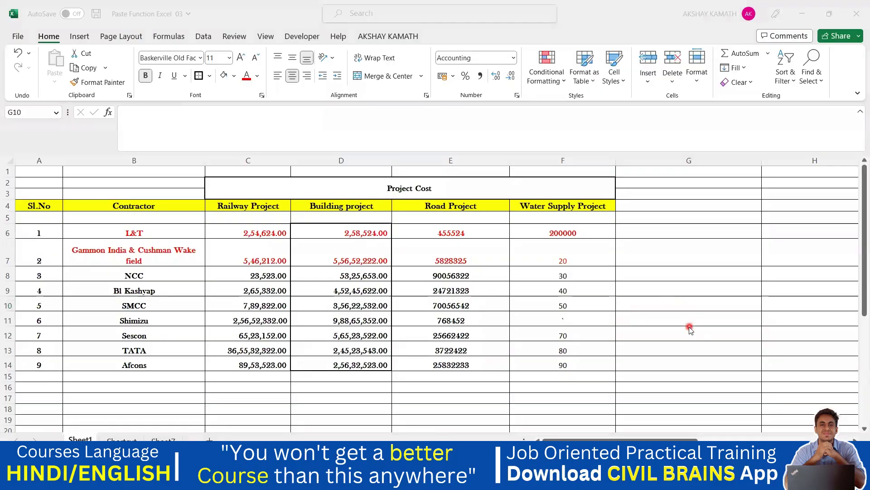
pyautogui.click(677, 297)
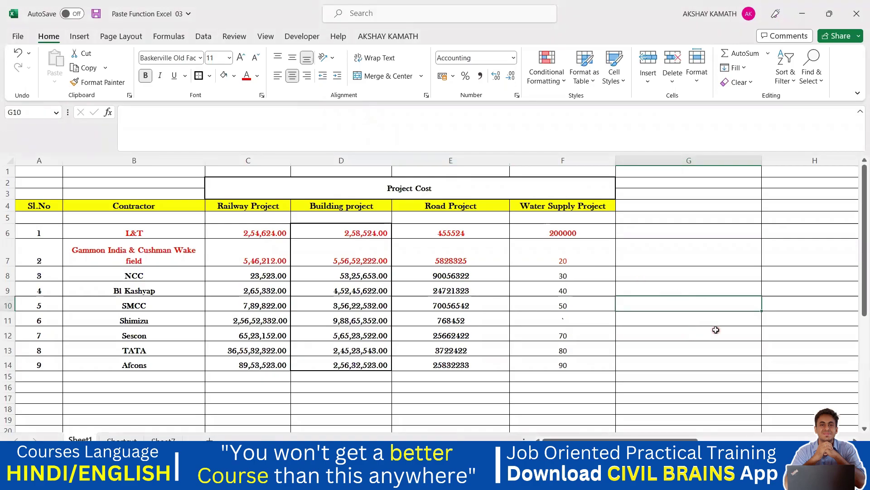
pyautogui.press('Down')
pyautogui.press('Down')
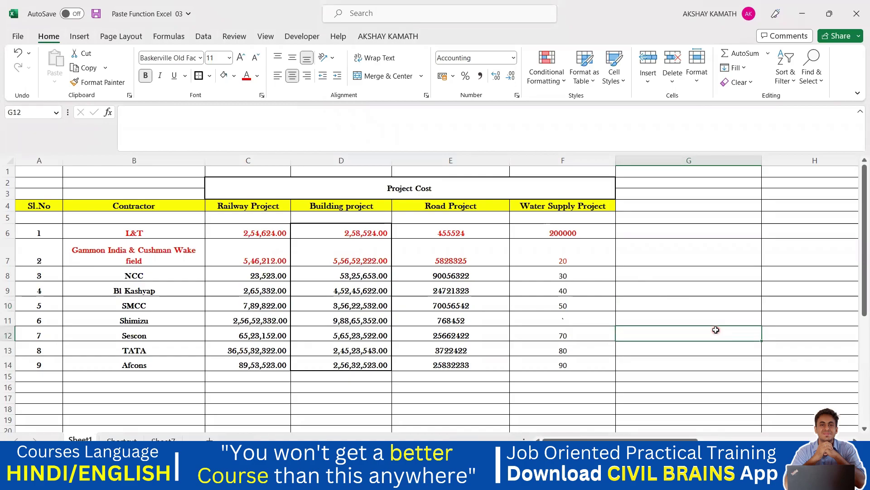
pyautogui.click(645, 344)
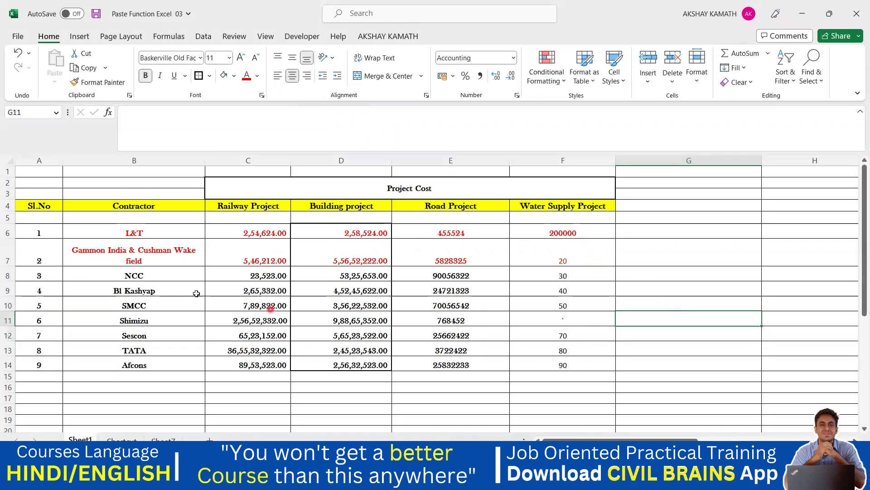
pyautogui.click(152, 276)
pyautogui.moveTo(298, 290); pyautogui.dragTo(563, 365)
# Fill the first two contractor rows, B6:F7, with Orange, Accent 2, Lighter 60%.
pyautogui.click(155, 233)
pyautogui.moveTo(204, 234); pyautogui.dragTo(562, 261)
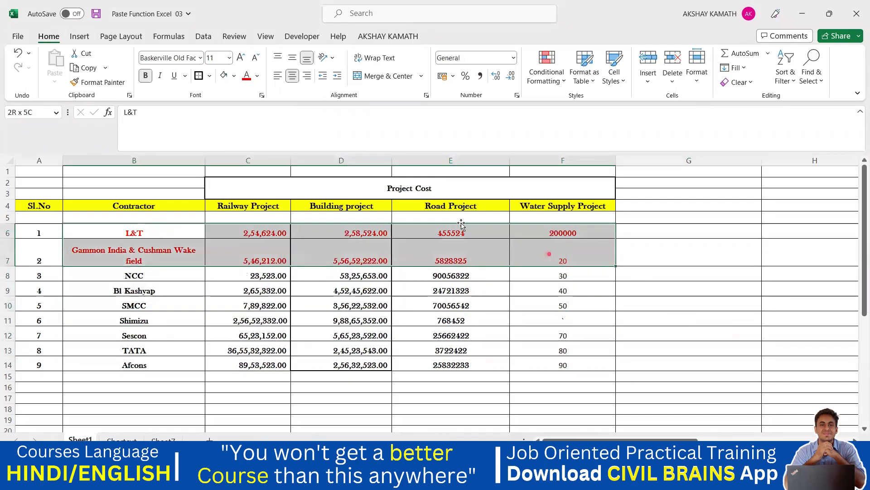
pyautogui.click(234, 78)
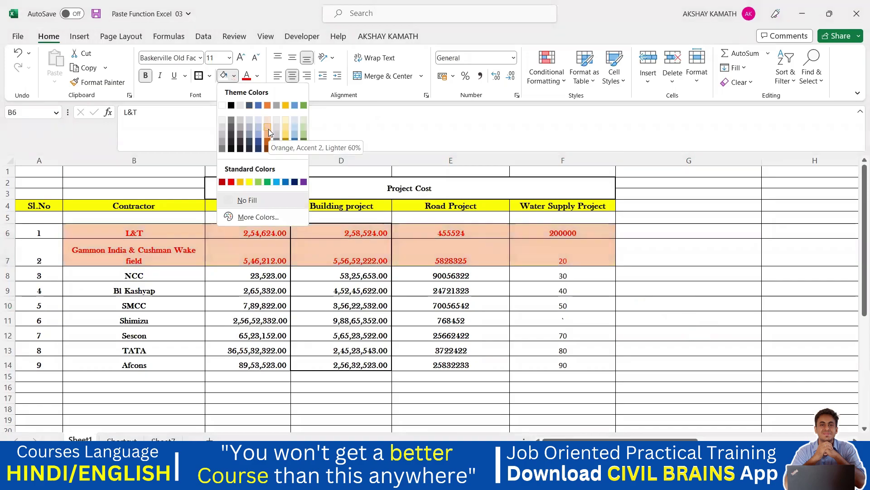
pyautogui.click(269, 129)
pyautogui.click(702, 319)
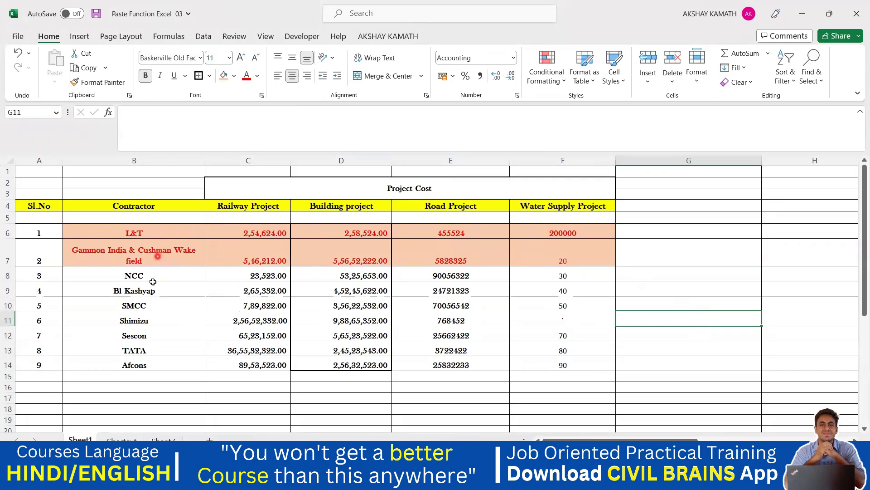
# Copy B6:F7 and apply only its formats to B8:F14 using Paste Special.
pyautogui.moveTo(147, 275); pyautogui.dragTo(567, 363)
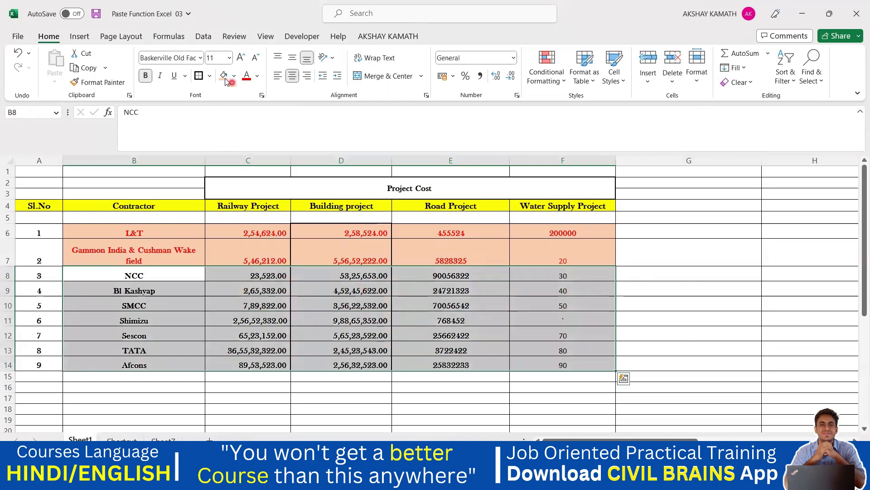
pyautogui.click(704, 304)
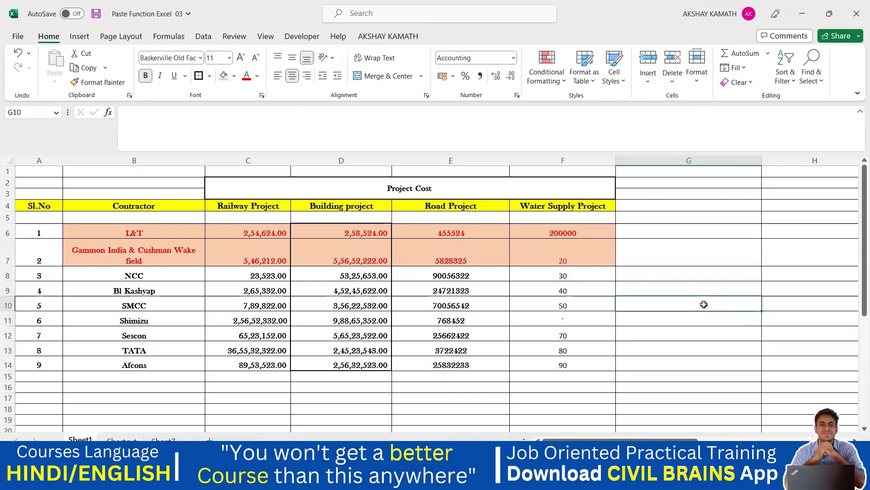
pyautogui.moveTo(136, 232); pyautogui.dragTo(560, 256)
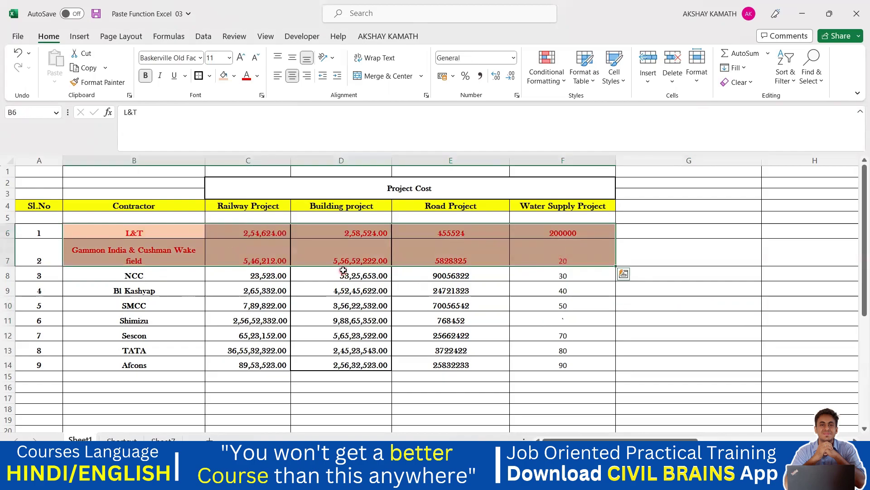
pyautogui.hotkey('ctrl', 'c')
pyautogui.moveTo(110, 275); pyautogui.dragTo(550, 370)
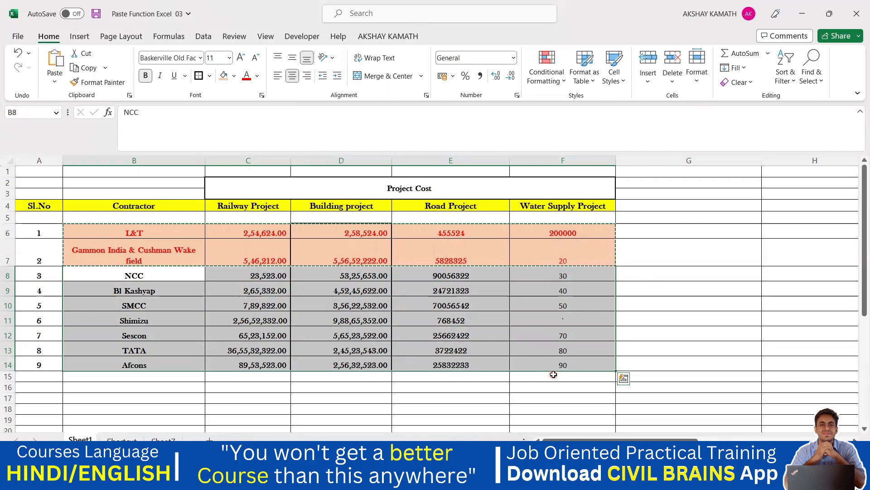
pyautogui.hotkey('ctrl', 'alt', 'v')
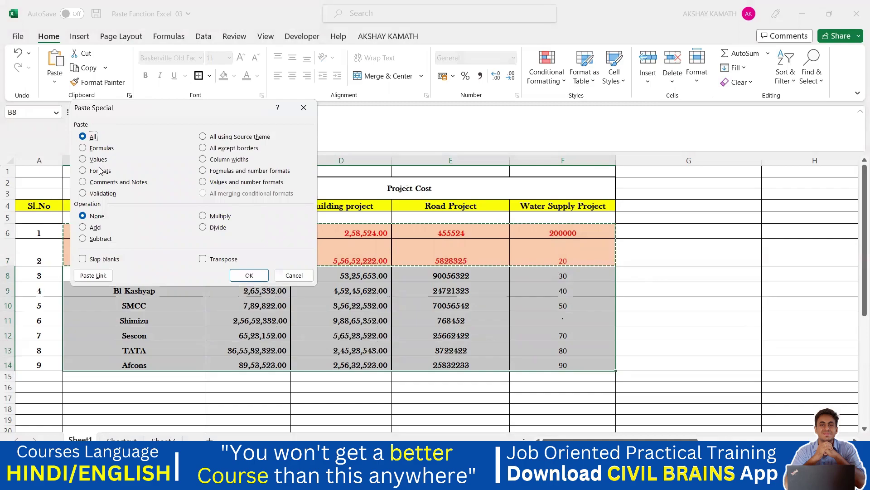
pyautogui.click(83, 172)
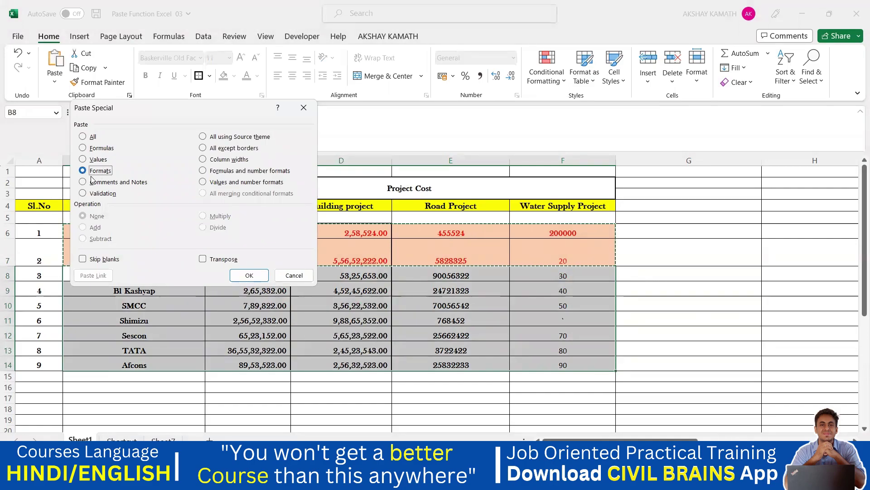
pyautogui.click(251, 275)
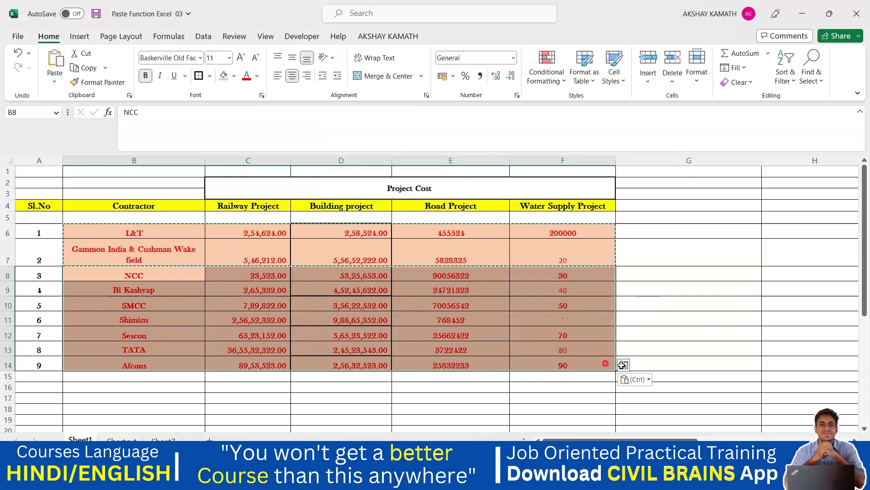
# Undo the formats pasted onto B8:F14 and cancel the active copy selection.
pyautogui.hotkey('ctrl', 'z')
pyautogui.click(664, 343)
pyautogui.press('Escape')
# Apply the formatting of B6:F7 to B8:F14 with Format Painter, and undo it.
pyautogui.moveTo(152, 232); pyautogui.dragTo(567, 261)
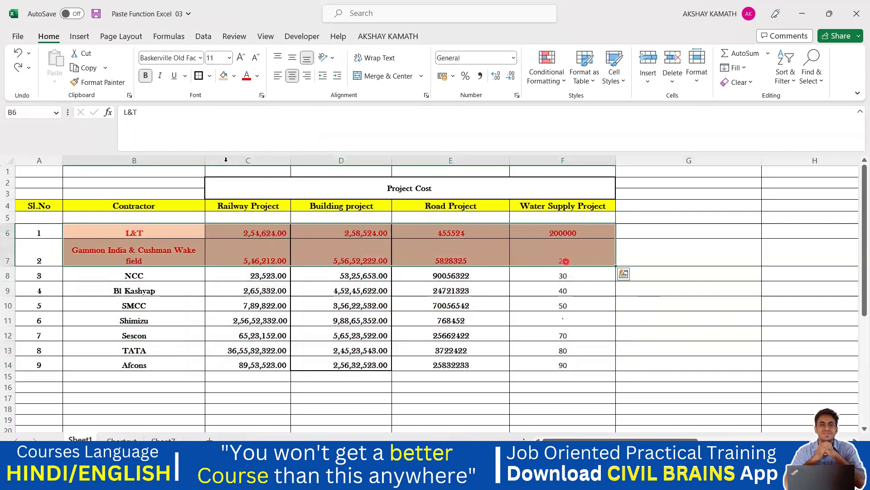
pyautogui.click(107, 84)
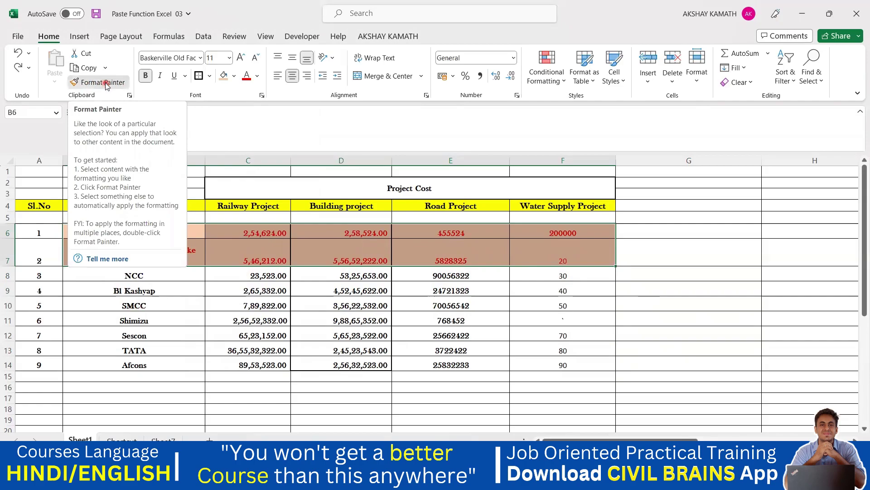
pyautogui.click(114, 275)
pyautogui.moveTo(195, 288)
pyautogui.mouseDown()
pyautogui.moveTo(367, 293)
pyautogui.moveTo(566, 358)
pyautogui.mouseUp()
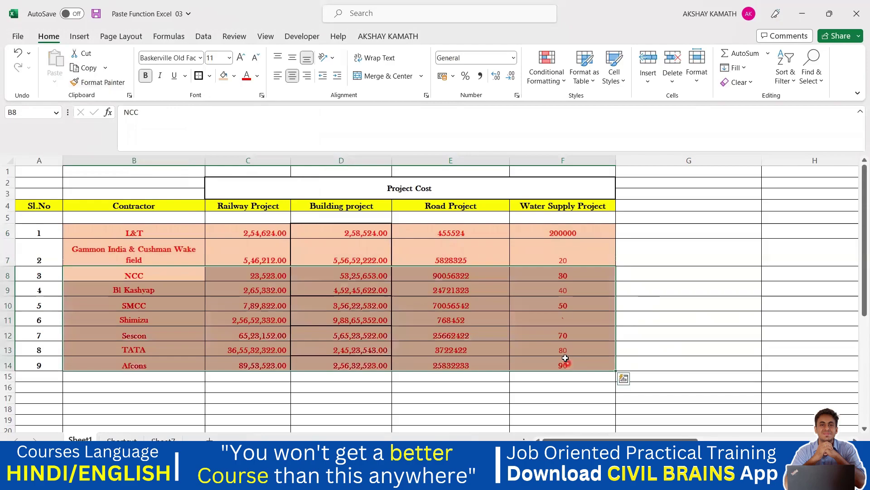
pyautogui.click(658, 340)
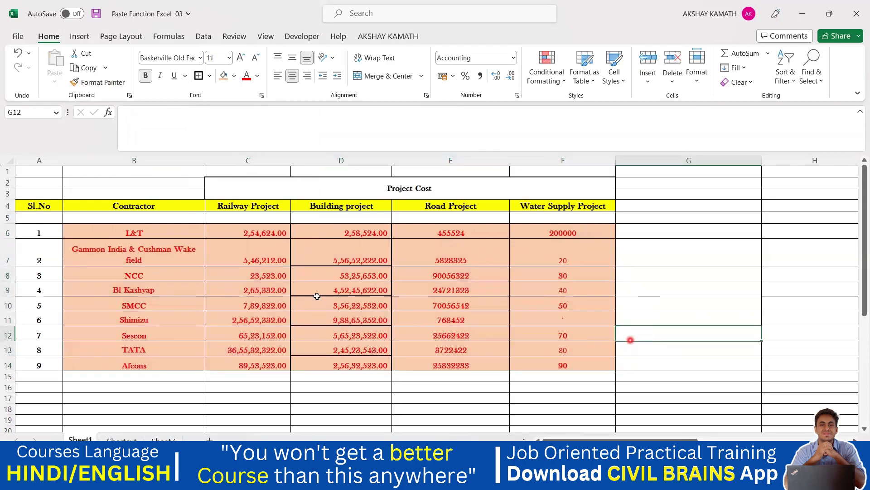
pyautogui.hotkey('ctrl', 'z')
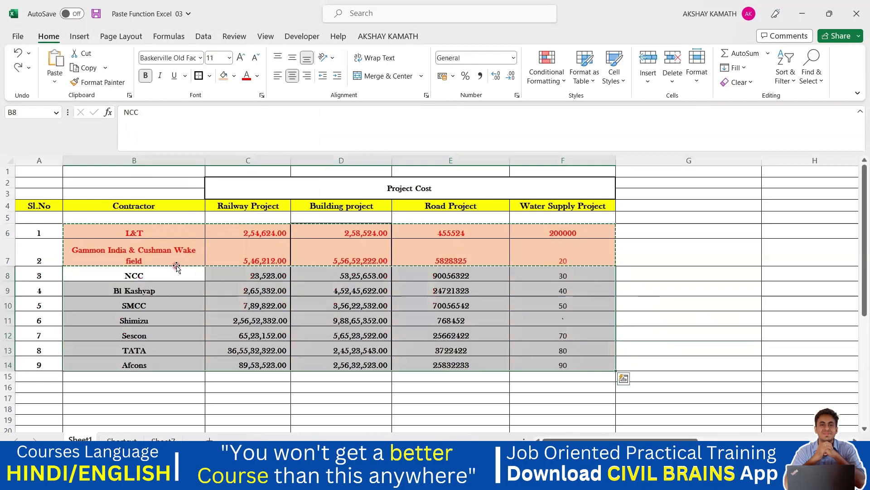
pyautogui.click(229, 321)
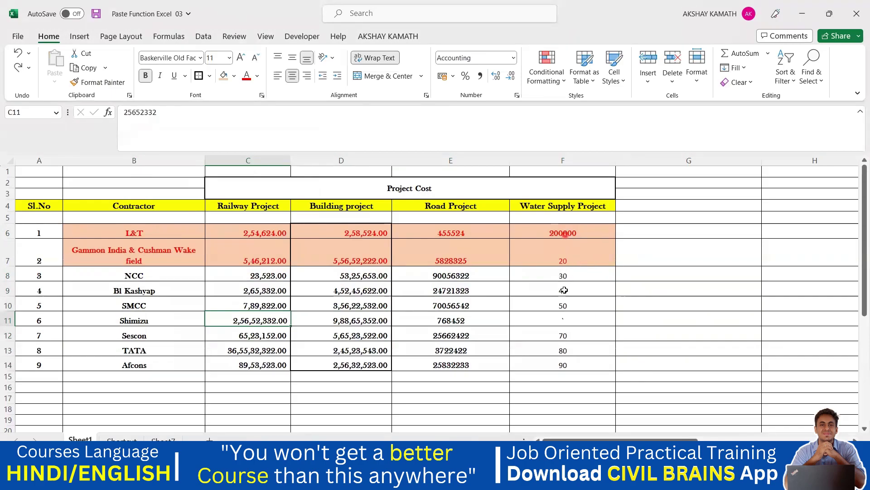
# Change the font of the contractor rows in B8:F14 to Arial Unicode MS.
pyautogui.moveTo(184, 276); pyautogui.dragTo(551, 358)
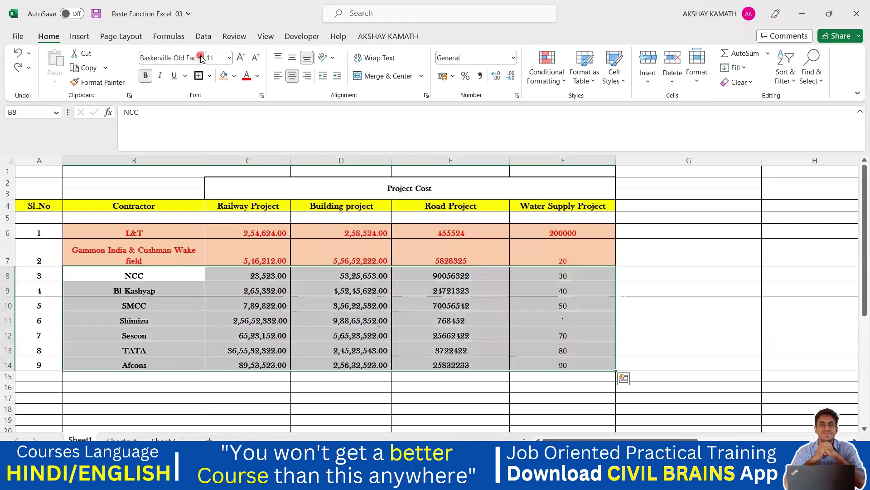
pyautogui.click(200, 58)
pyautogui.click(195, 129)
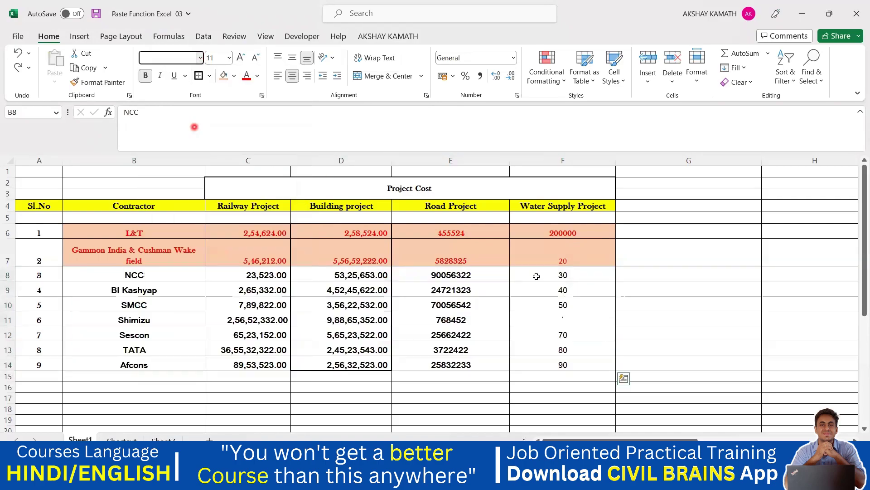
pyautogui.click(686, 301)
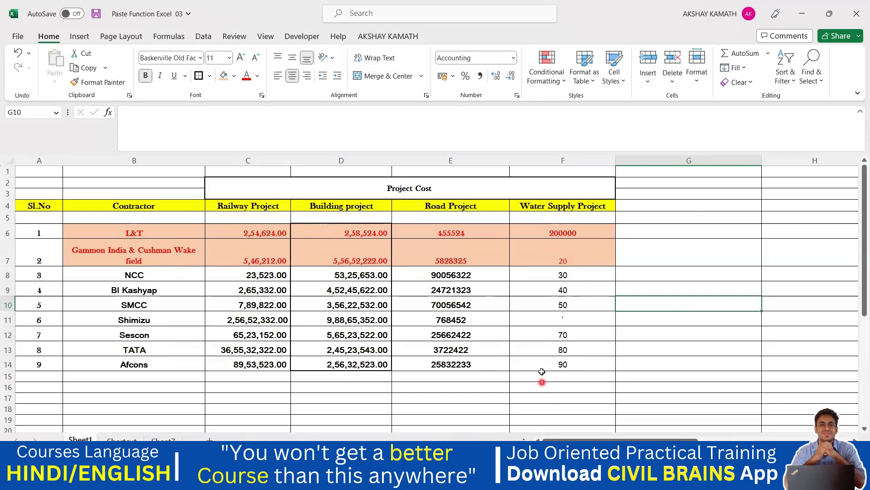
# Left-align the Water Supply Project values in F8:F14, and right-align those in F10 and F13.
pyautogui.moveTo(569, 275); pyautogui.dragTo(564, 364)
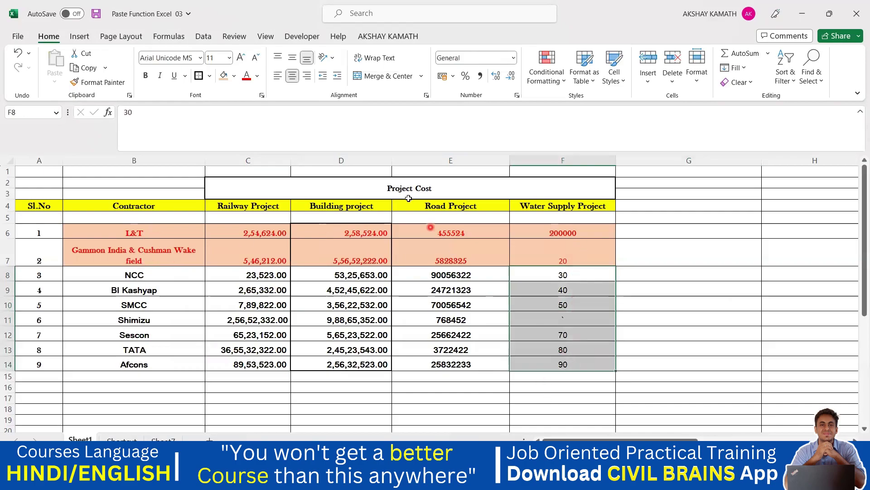
pyautogui.click(277, 75)
pyautogui.click(519, 307)
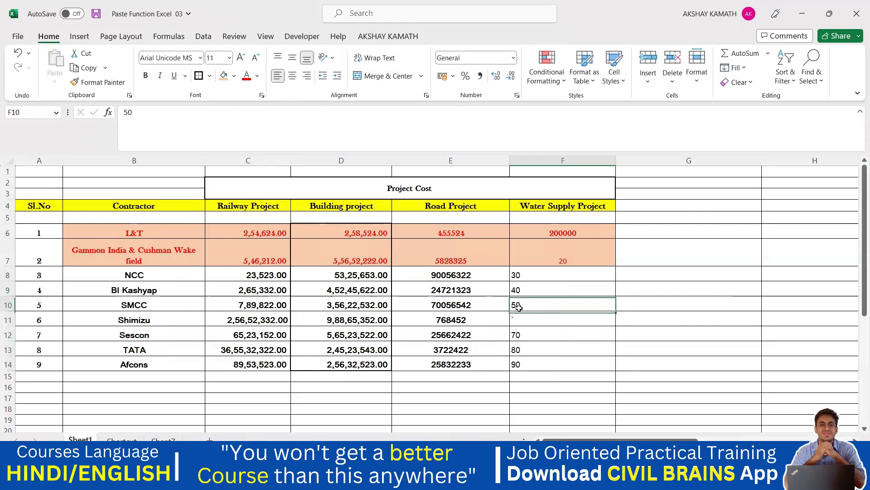
pyautogui.hotkey('ctrl', 'z')
pyautogui.click(710, 293)
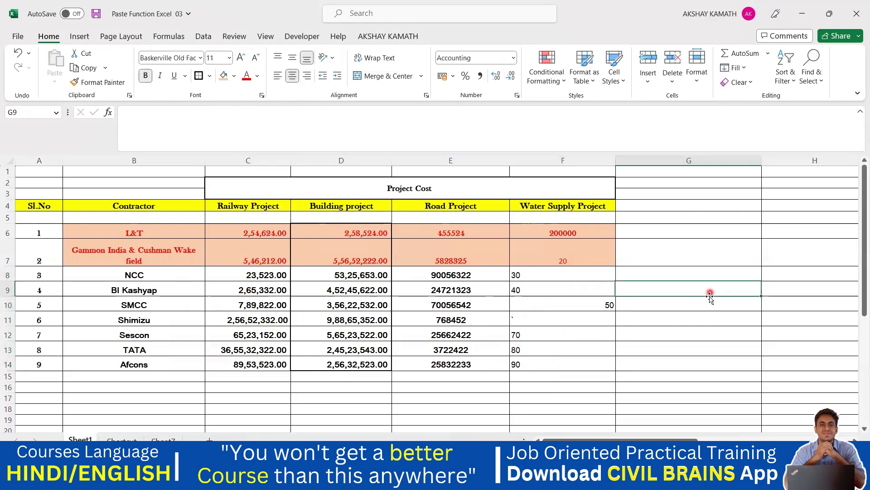
pyautogui.click(550, 350)
pyautogui.click(307, 76)
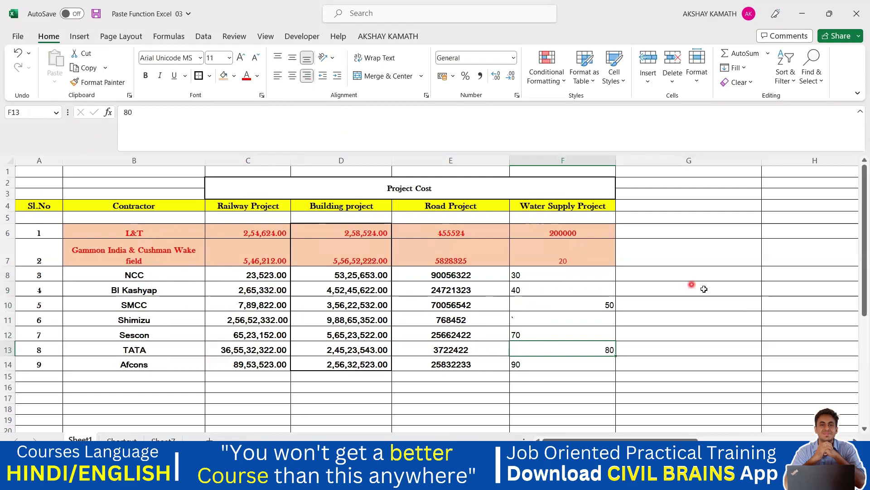
pyautogui.click(707, 293)
# Copy the formatting of the first two contractor rows, B6:F7, onto B8:F14 with Format Painter.
pyautogui.moveTo(82, 229)
pyautogui.mouseDown()
pyautogui.moveTo(191, 247)
pyautogui.moveTo(542, 249)
pyautogui.mouseUp()
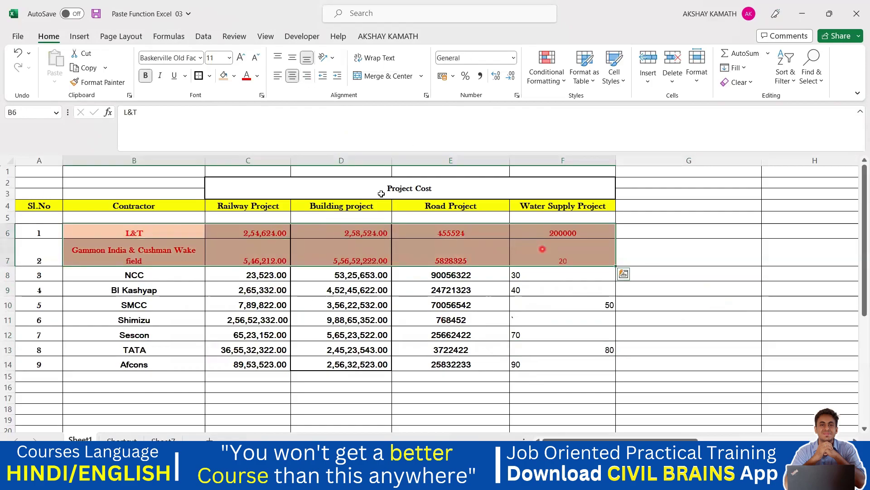
pyautogui.click(100, 84)
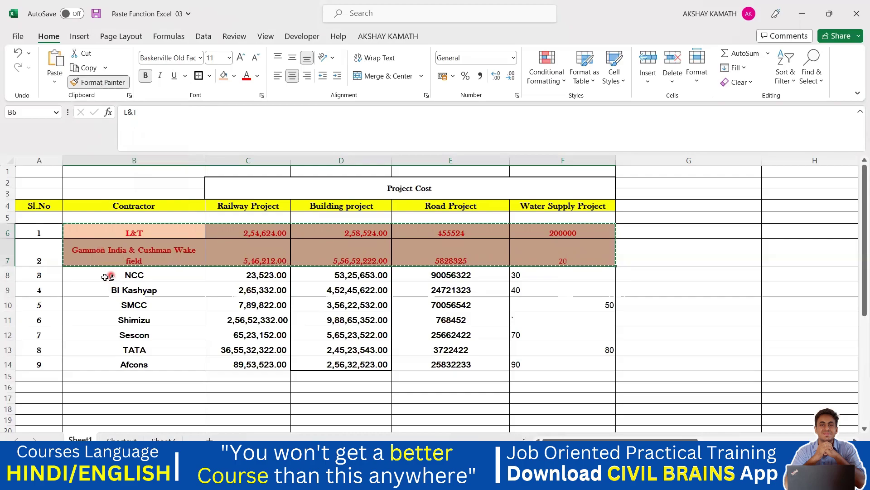
pyautogui.moveTo(105, 277)
pyautogui.mouseDown()
pyautogui.moveTo(253, 276)
pyautogui.moveTo(461, 292)
pyautogui.moveTo(610, 371)
pyautogui.moveTo(610, 364)
pyautogui.mouseUp()
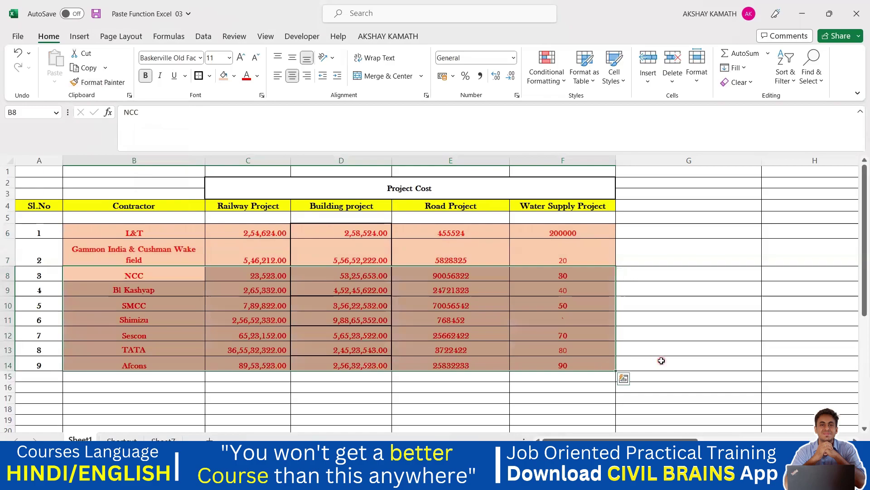
pyautogui.click(662, 360)
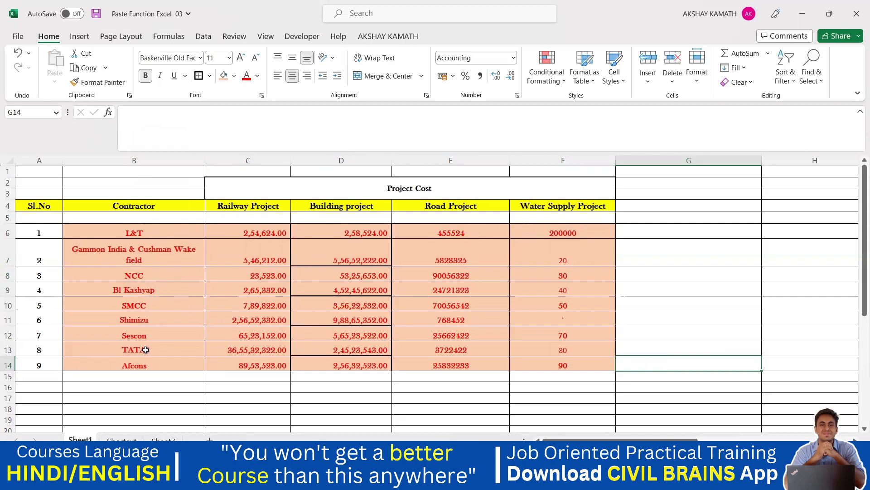
pyautogui.click(138, 283)
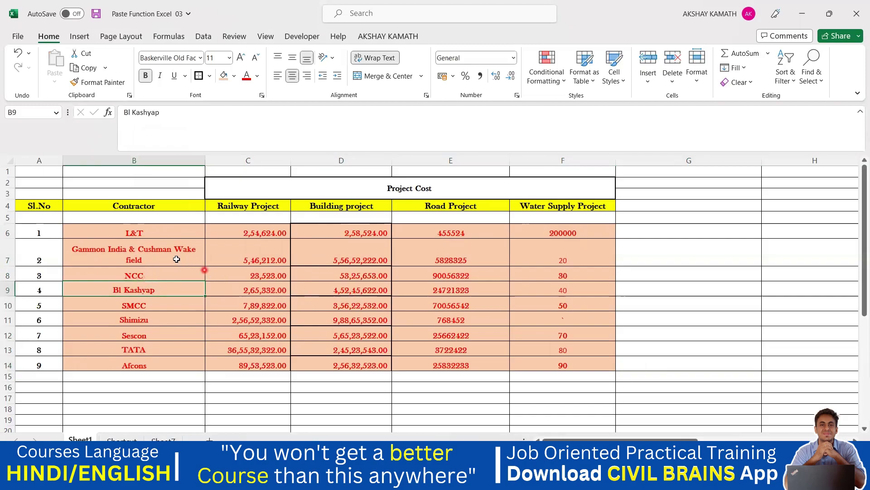
pyautogui.click(153, 278)
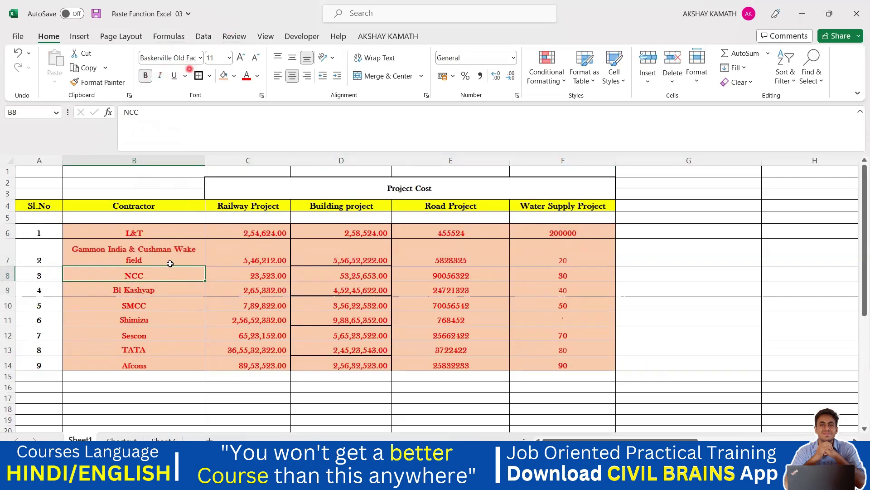
pyautogui.click(648, 360)
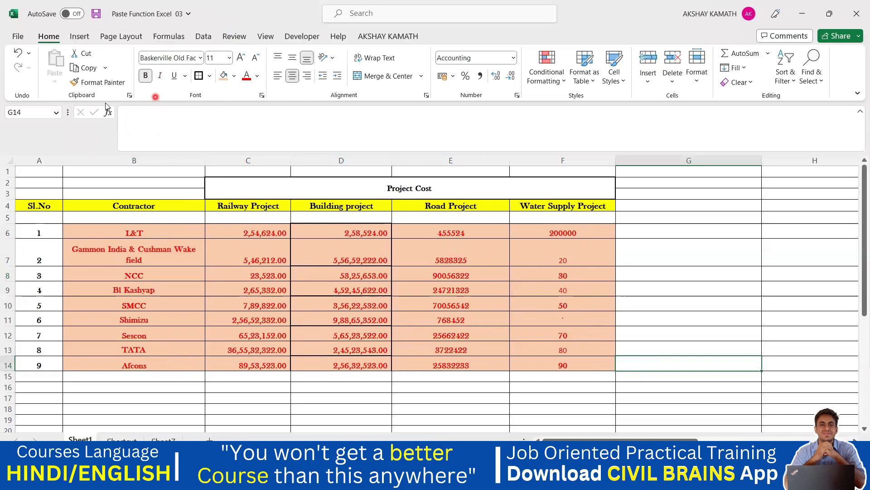
pyautogui.click(569, 307)
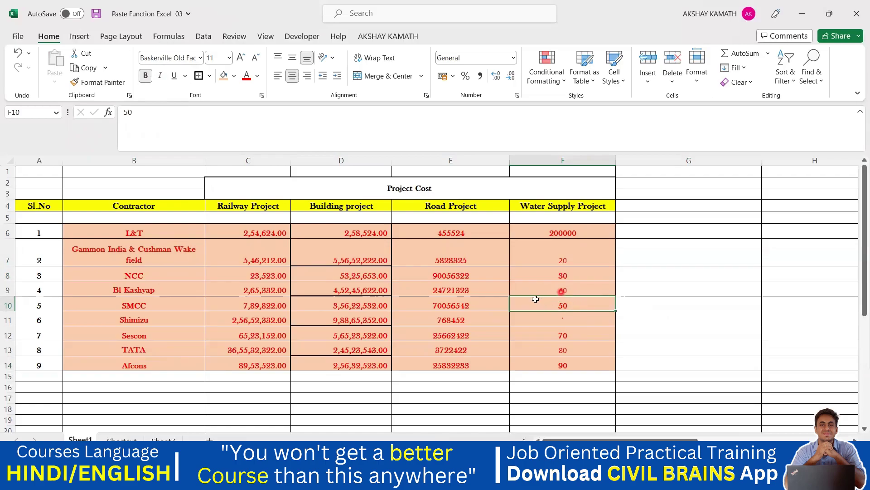
pyautogui.click(668, 344)
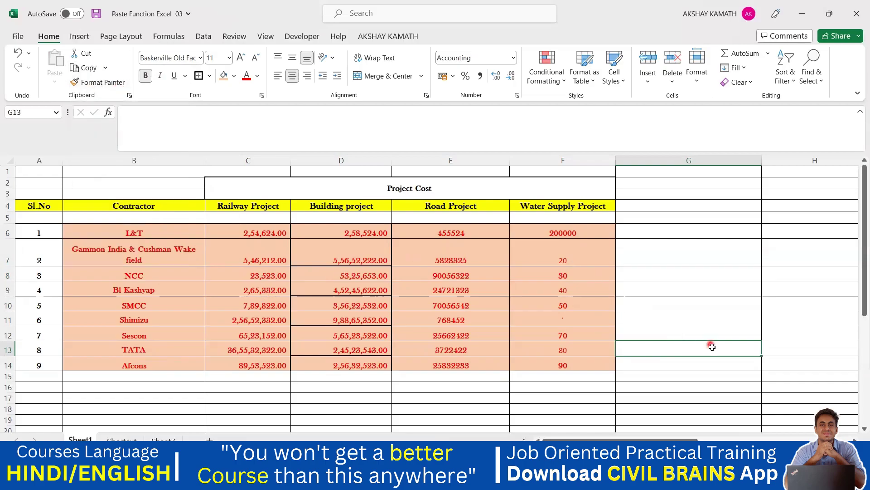
# Set the font of the Railway Project and Building project headings in C4:D4 to Blackadder ITC.
pyautogui.moveTo(678, 439); pyautogui.dragTo(683, 439)
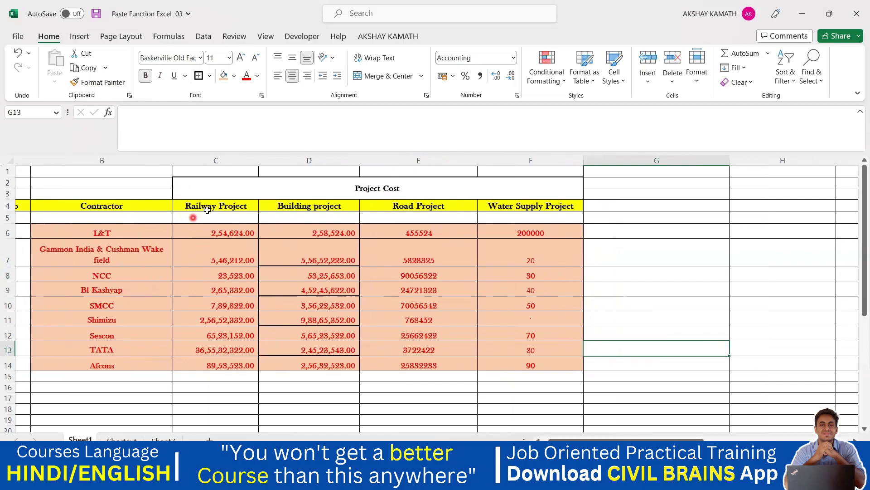
pyautogui.click(444, 208)
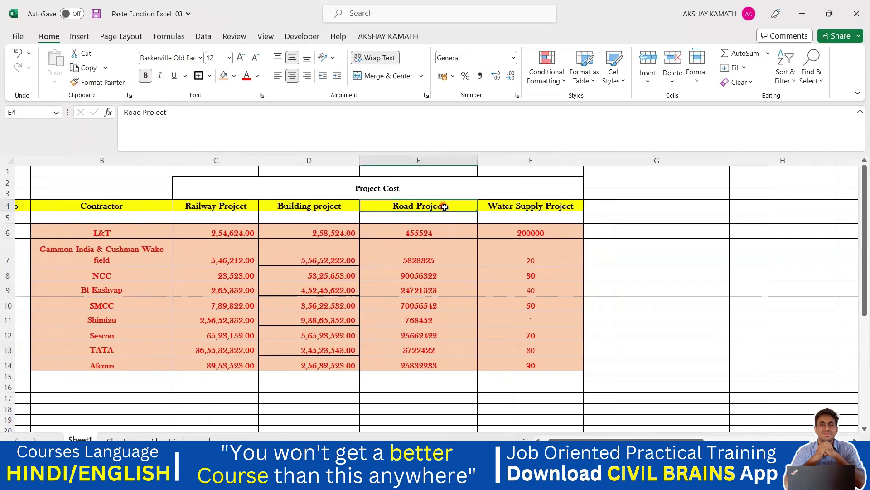
pyautogui.click(387, 229)
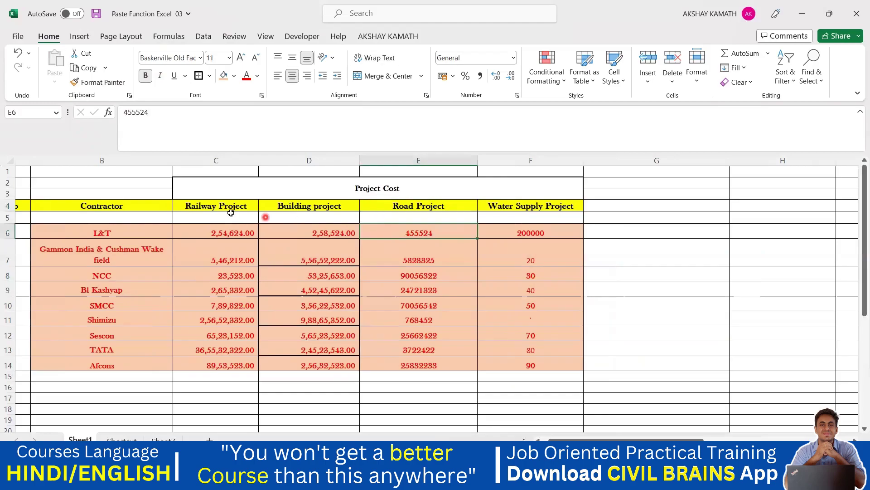
pyautogui.click(246, 206)
pyautogui.keyDown('shift'); pyautogui.click(298, 205); pyautogui.keyUp('shift')
pyautogui.hotkey('ctrl', 'v')
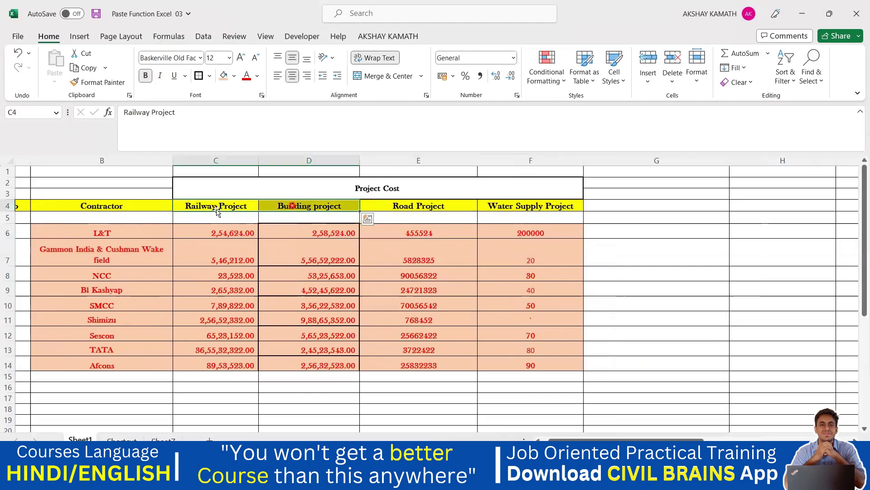
pyautogui.click(200, 57)
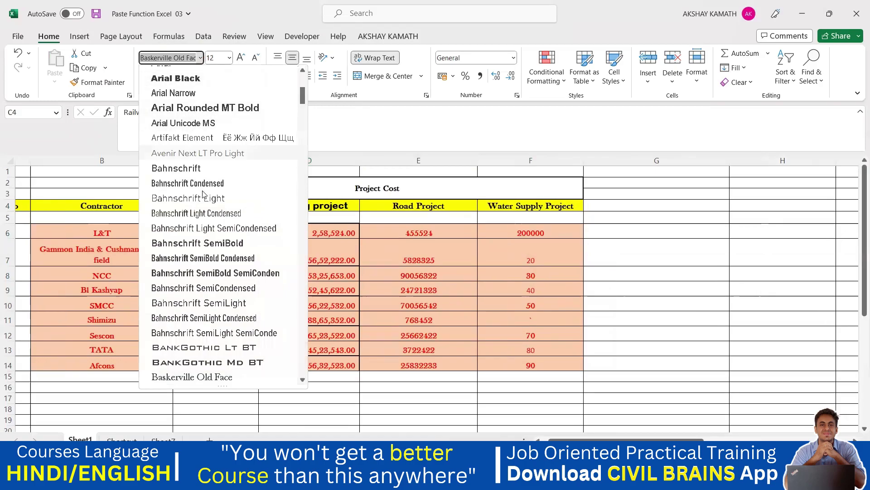
pyautogui.scroll(-7, 196, 116)
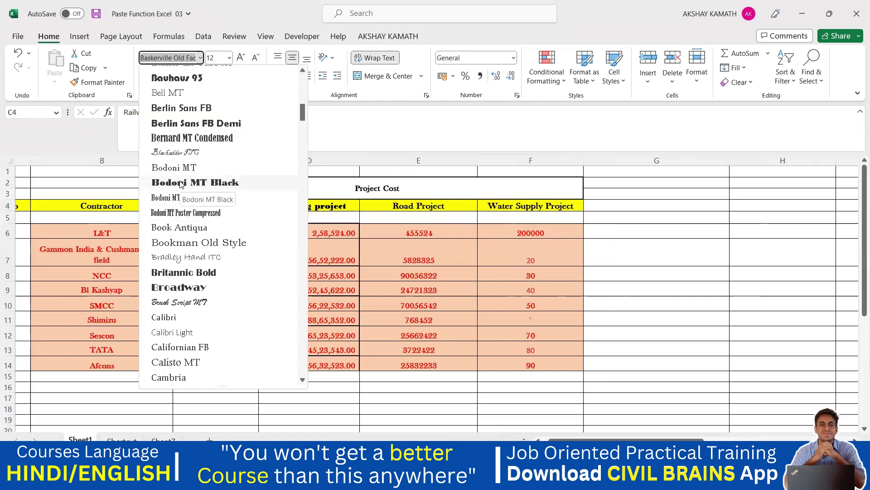
pyautogui.click(174, 153)
pyautogui.click(314, 269)
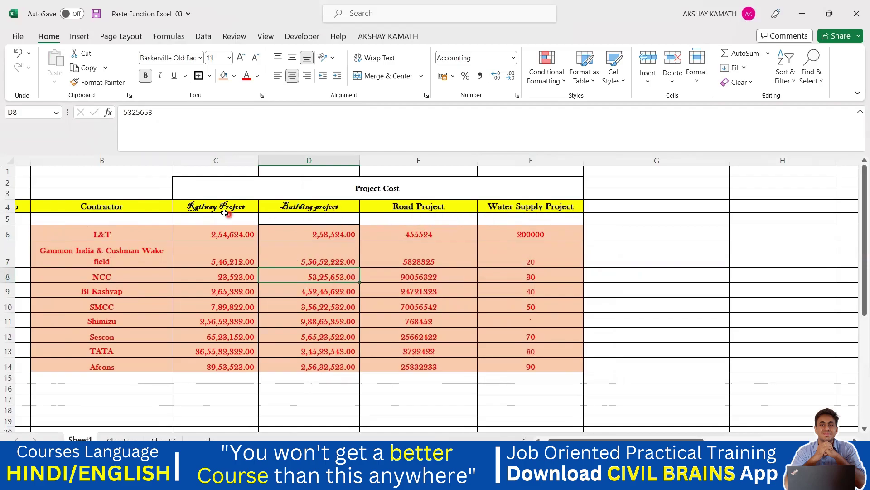
# Copy the formatting of headings C4:D4 onto the Road Project and Water Supply Project headings in E4:F4 with Format Painter.
pyautogui.moveTo(232, 206); pyautogui.dragTo(297, 207)
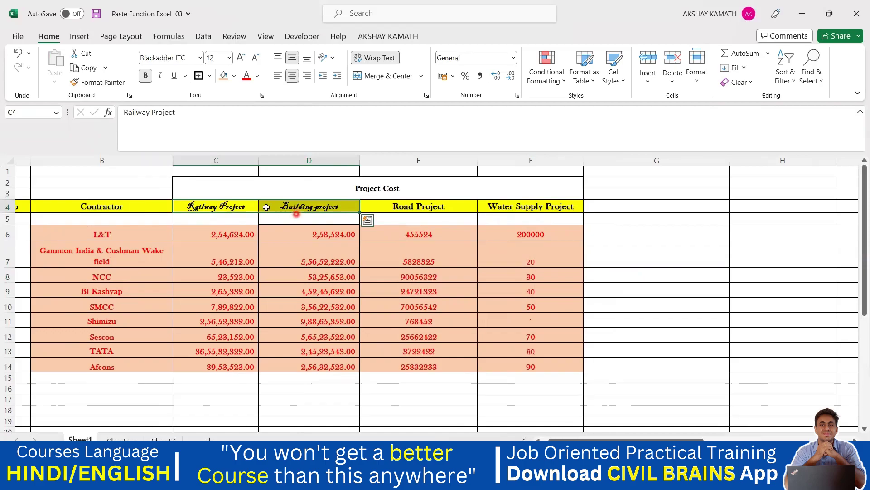
pyautogui.click(102, 83)
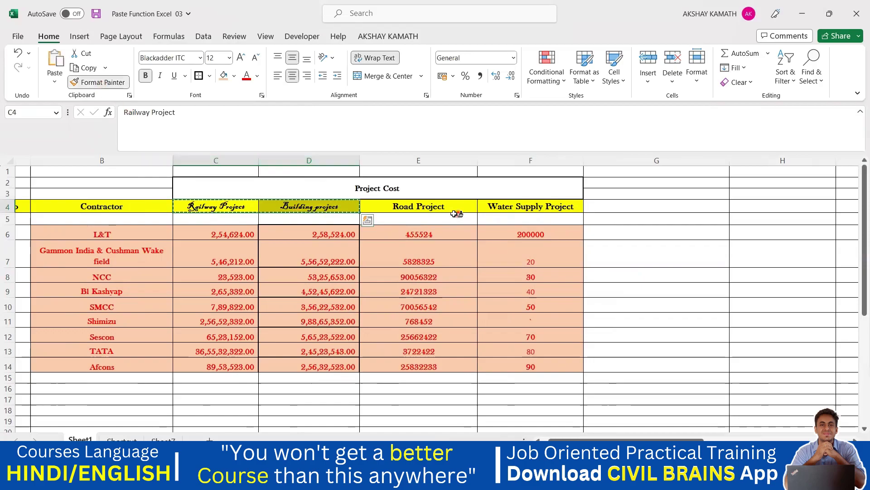
pyautogui.moveTo(390, 206); pyautogui.dragTo(522, 209)
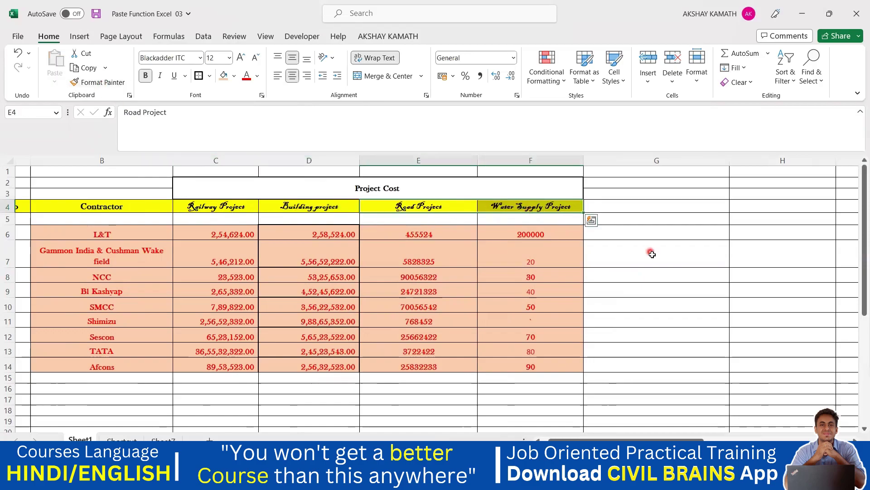
pyautogui.click(652, 253)
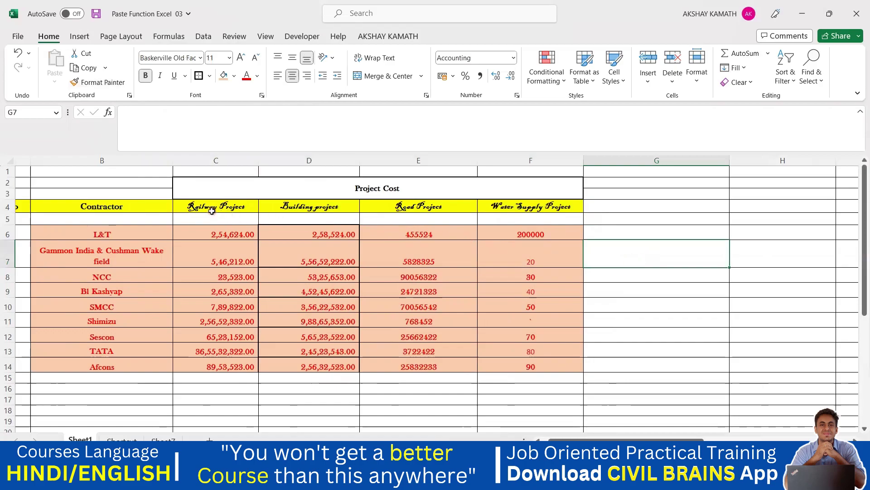
pyautogui.click(455, 212)
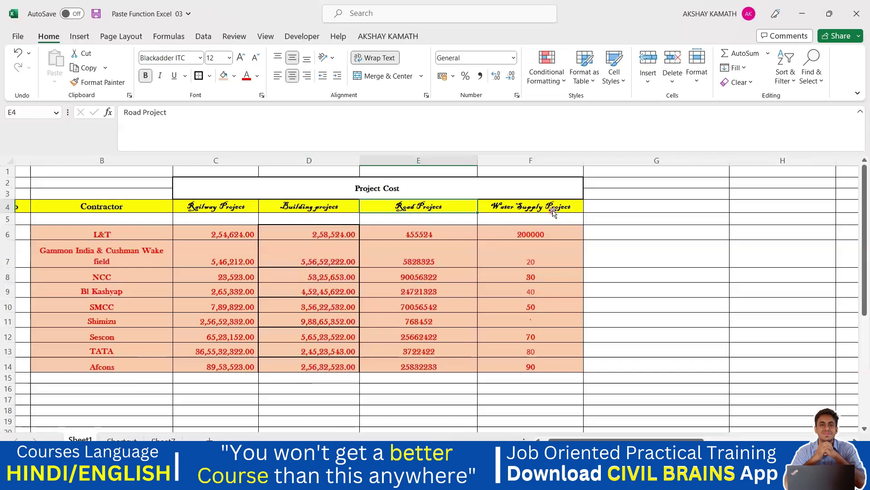
pyautogui.click(552, 210)
pyautogui.click(242, 207)
pyautogui.click(328, 222)
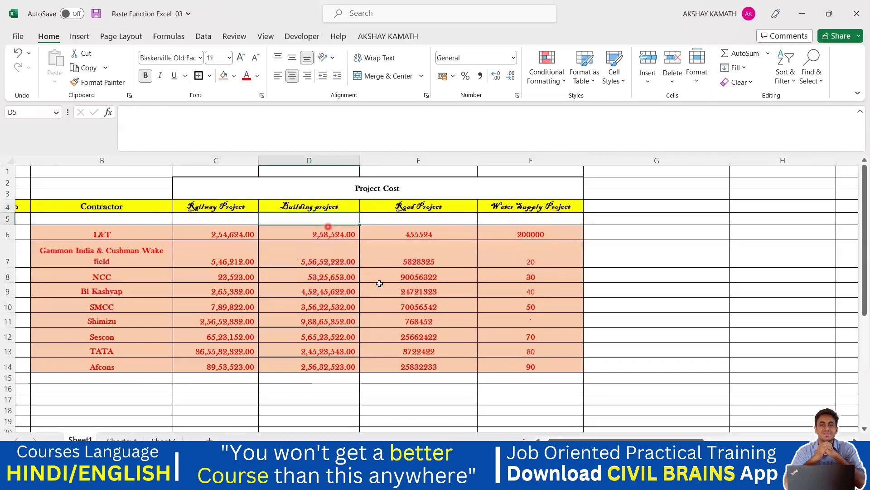
pyautogui.click(675, 290)
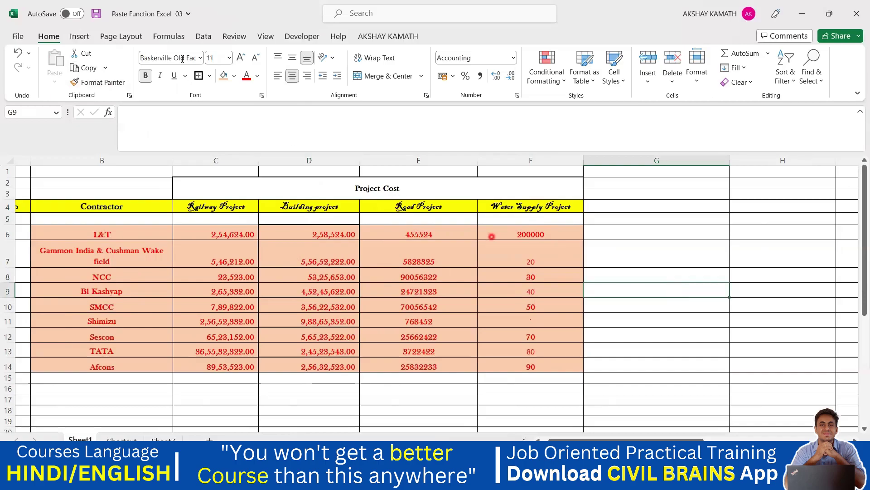
# Look over the contents of the Shortcut and Sheet7 worksheets.
pyautogui.click(121, 438)
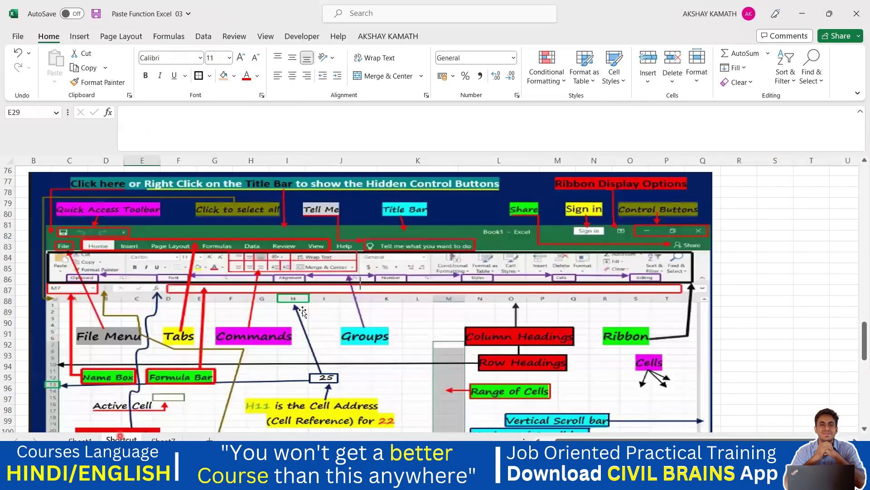
pyautogui.scroll(-5, 303, 312)
pyautogui.click(166, 439)
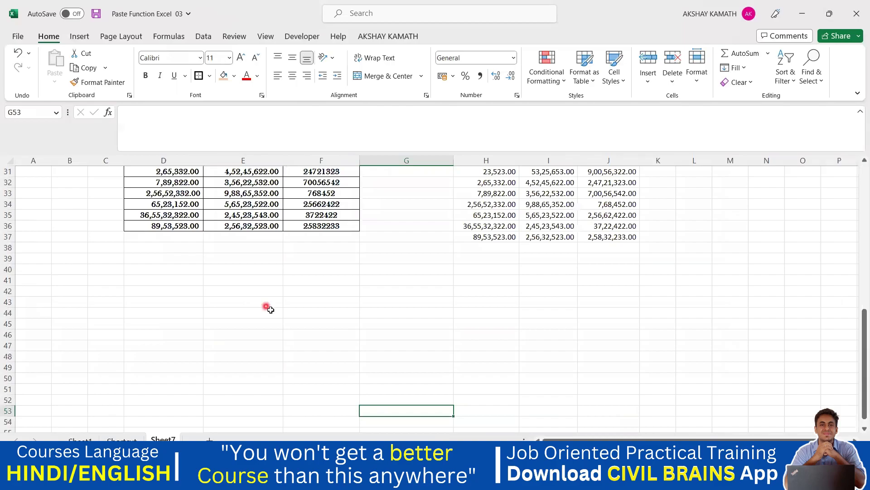
pyautogui.scroll(3, 271, 309)
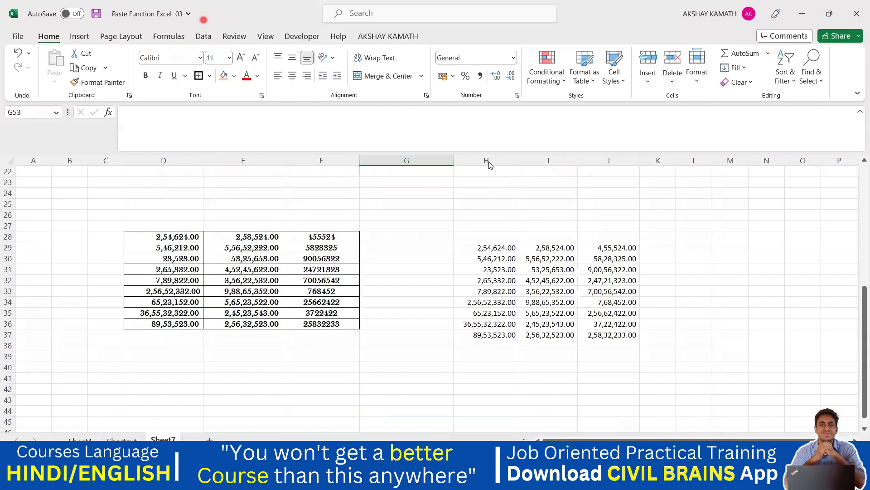
# Create a new workbook from the Organization Chart from Data template.
pyautogui.click(17, 37)
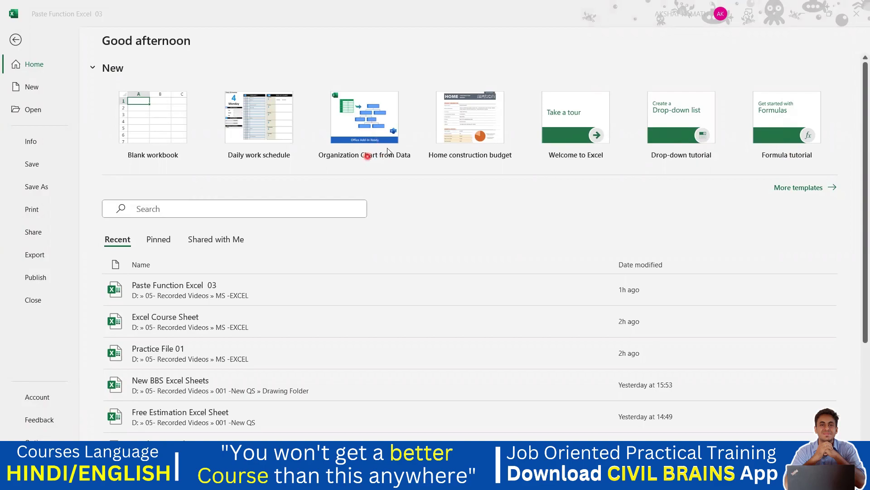
pyautogui.click(365, 118)
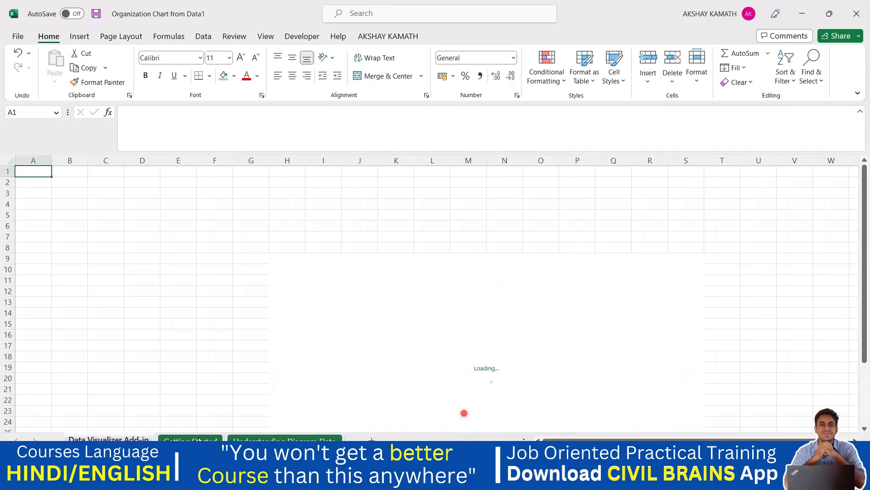
pyautogui.scroll(-3, 356, 394)
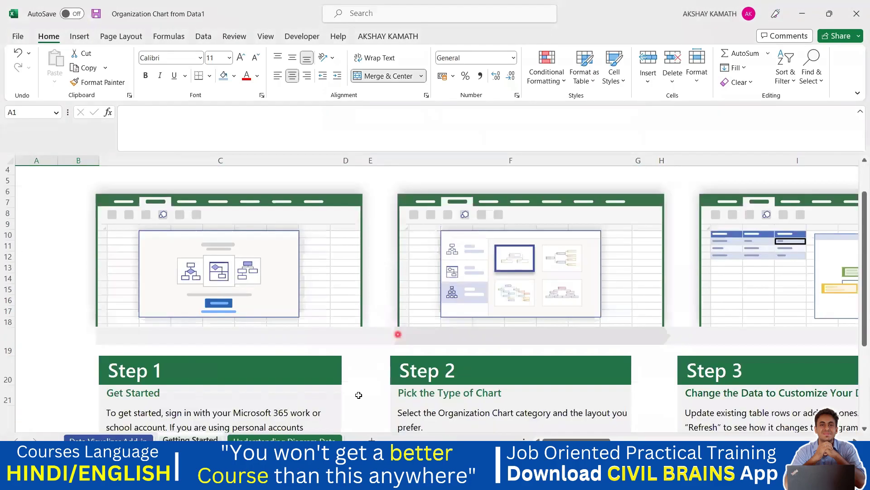
# Examine the Getting Started, Understanding Diagram Data and Data Visualizer Add-in sheets of the organization chart workbook.
pyautogui.hotkey('ctrl', 'pagedown')
pyautogui.hotkey('ctrl', 'pagedown')
pyautogui.scroll(-2, 352, 370)
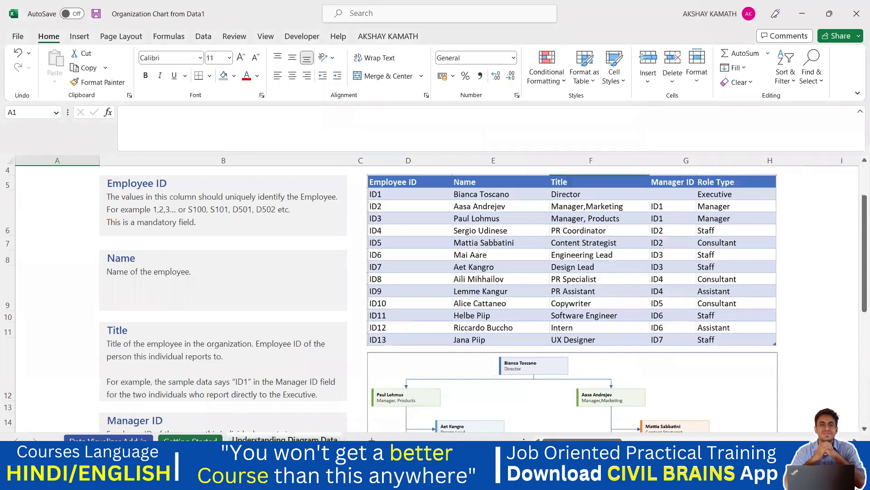
pyautogui.click(109, 439)
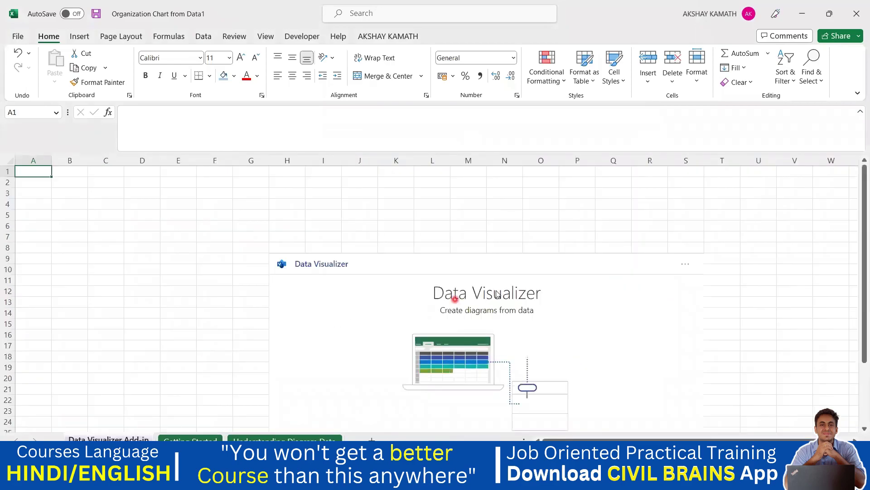
pyautogui.scroll(-6, 578, 296)
pyautogui.scroll(-4, 578, 296)
pyautogui.scroll(9, 577, 299)
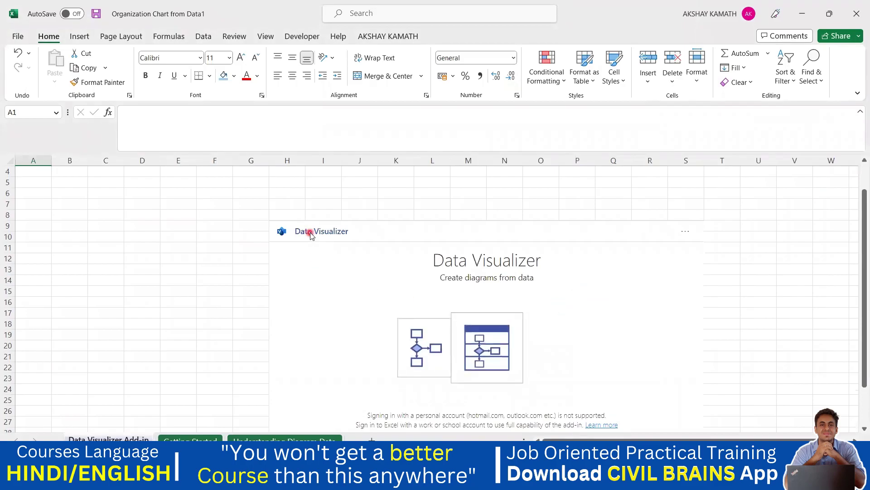
pyautogui.click(309, 233)
pyautogui.scroll(-11, 754, 273)
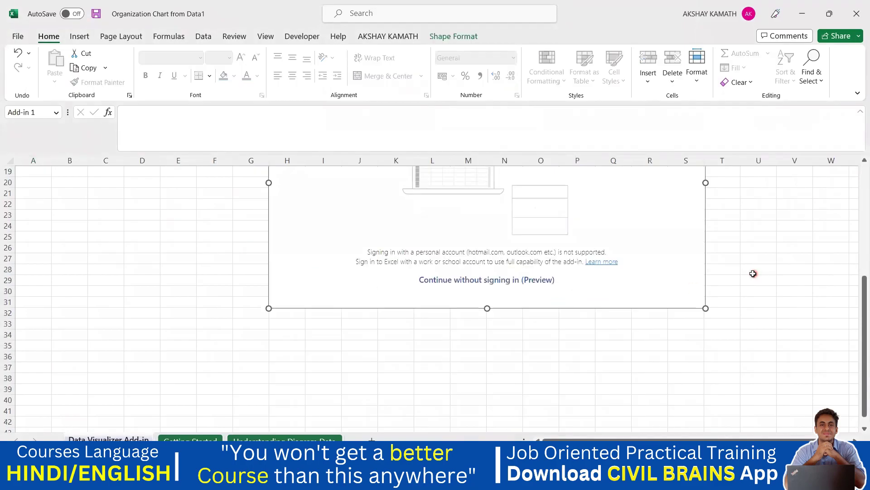
# Create a new workbook from the Daily work schedule template.
pyautogui.click(19, 39)
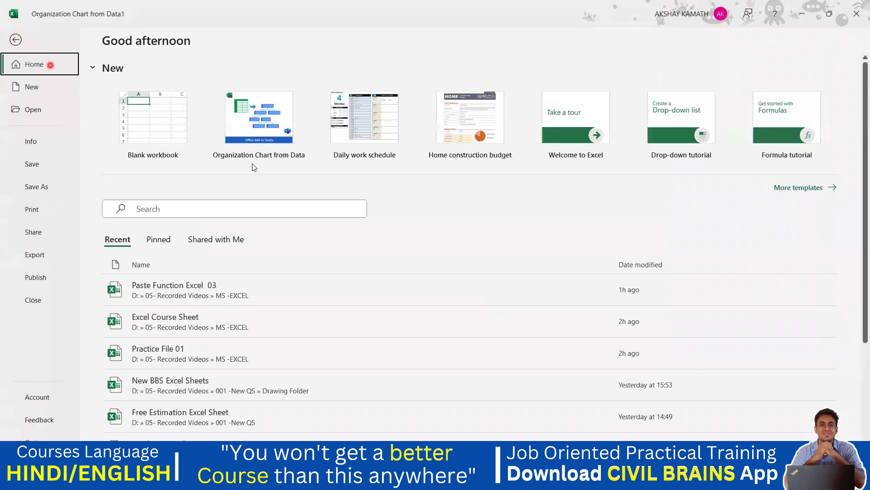
pyautogui.click(375, 137)
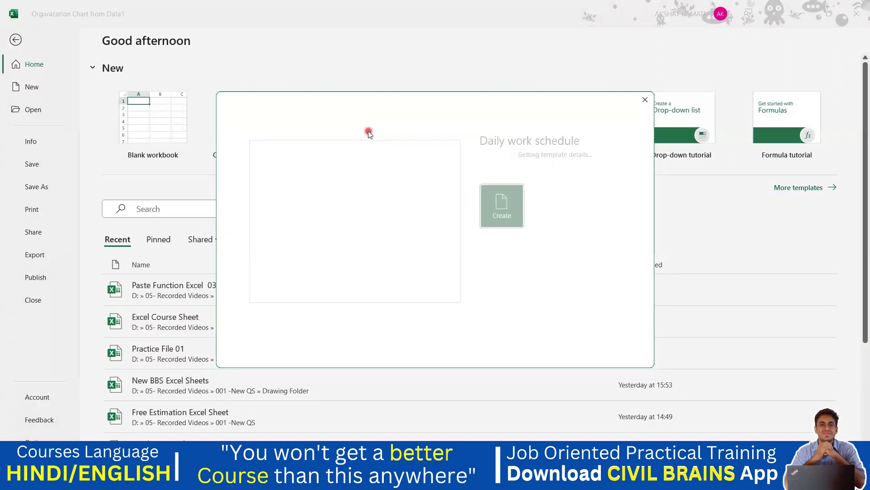
pyautogui.click(514, 285)
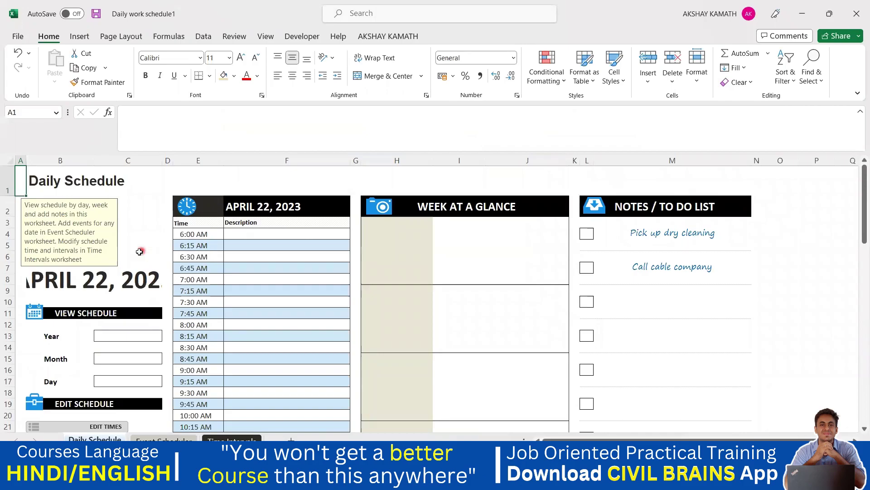
# Examine the Daily Schedule sheet, including its time slots, week overview, to-do list and the formula in F4.
pyautogui.scroll(-3, 272, 321)
pyautogui.scroll(3, 315, 336)
pyautogui.click(284, 234)
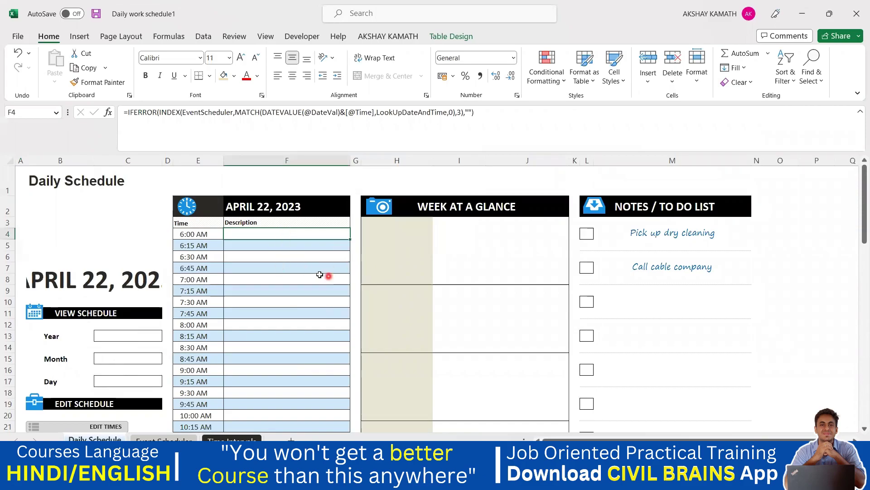
pyautogui.scroll(-1, 263, 267)
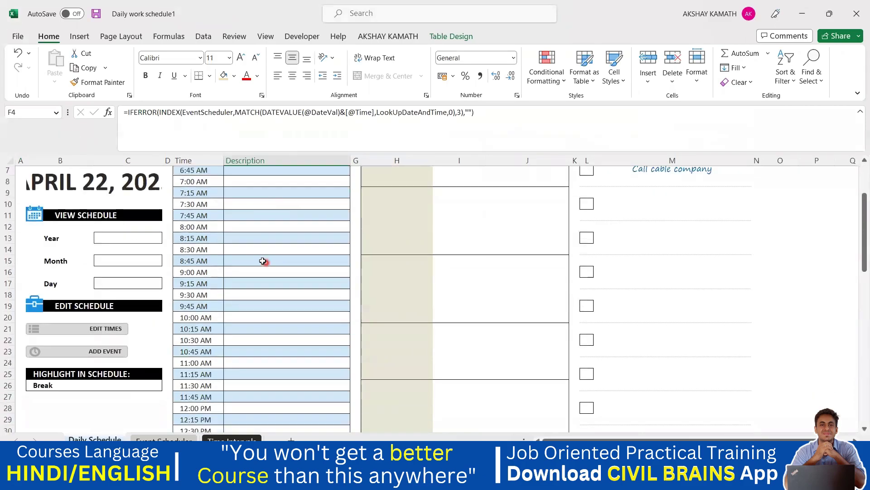
pyautogui.scroll(1, 251, 272)
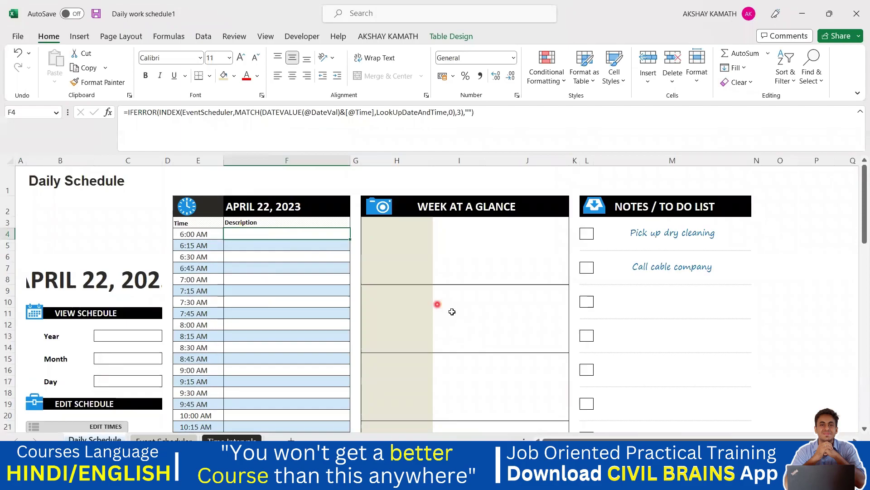
pyautogui.scroll(-5, 107, 262)
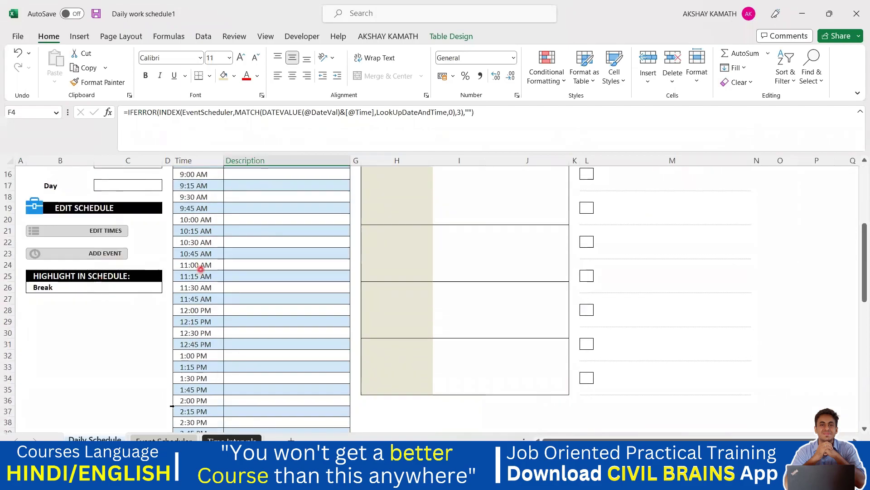
# Examine the date, time and description entries on the Event Scheduler sheet.
pyautogui.click(178, 439)
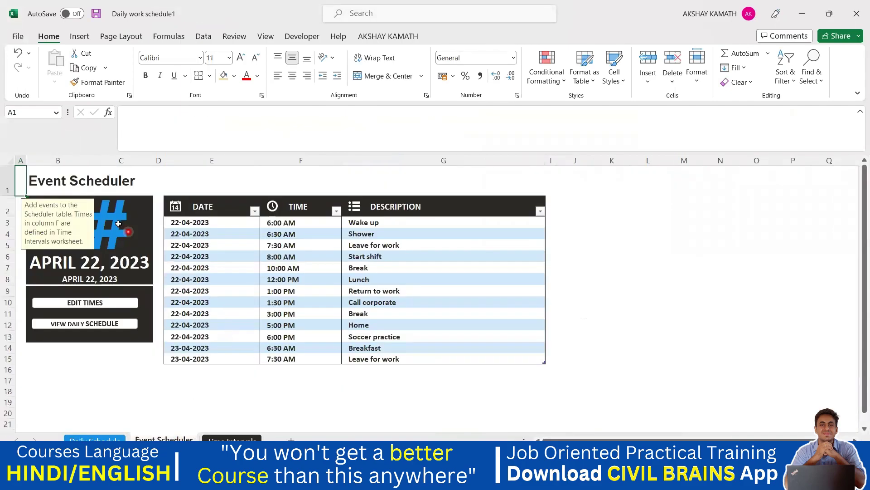
pyautogui.click(366, 253)
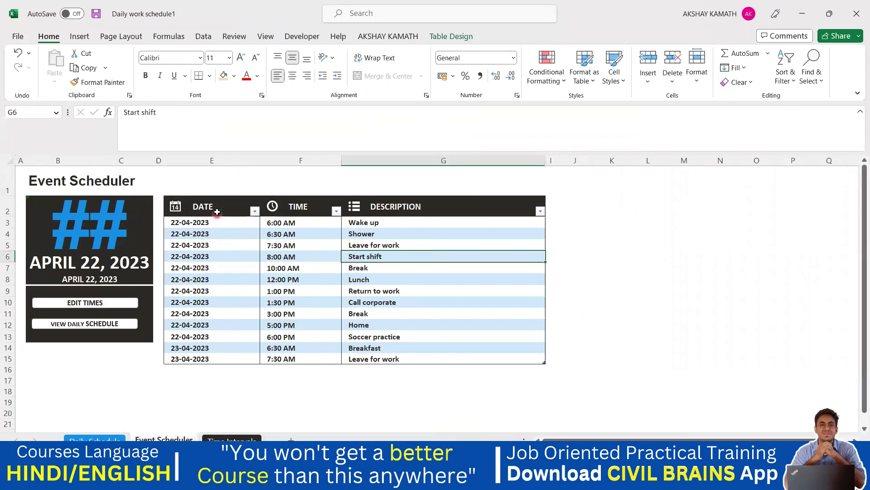
pyautogui.click(301, 221)
pyautogui.click(301, 260)
pyautogui.click(386, 226)
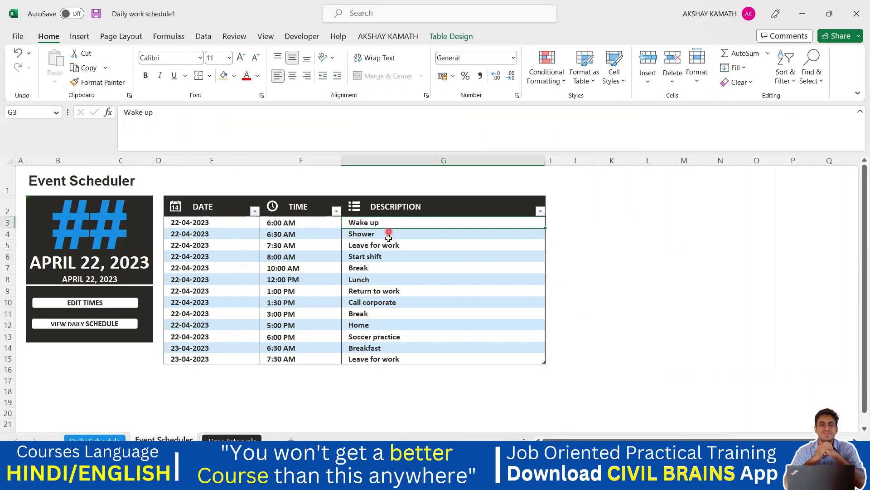
pyautogui.click(388, 297)
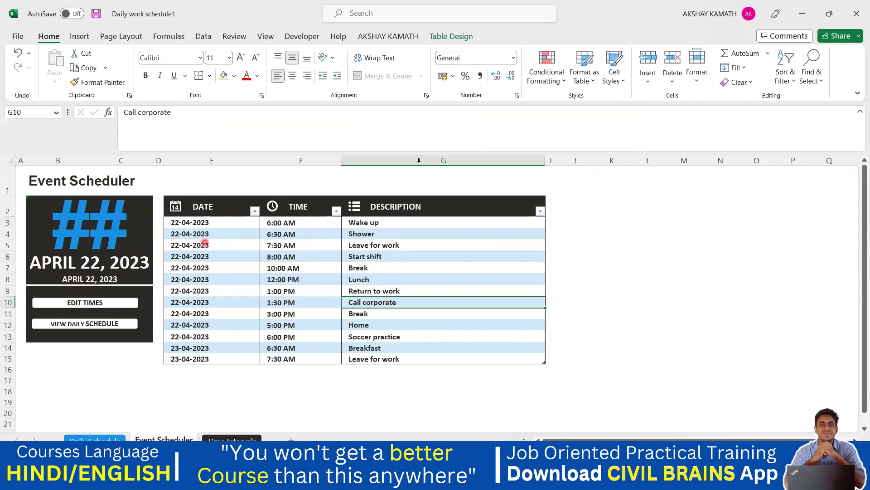
# Examine the time slots on the Time Intervals sheet and return to the Daily Schedule sheet.
pyautogui.click(541, 211)
pyautogui.click(603, 240)
pyautogui.click(231, 438)
pyautogui.scroll(-6, 178, 280)
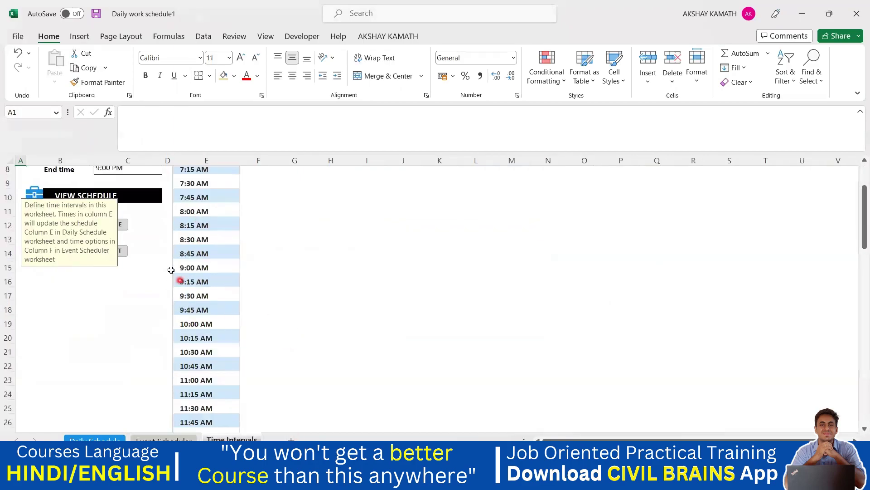
pyautogui.click(97, 439)
pyautogui.scroll(5, 258, 340)
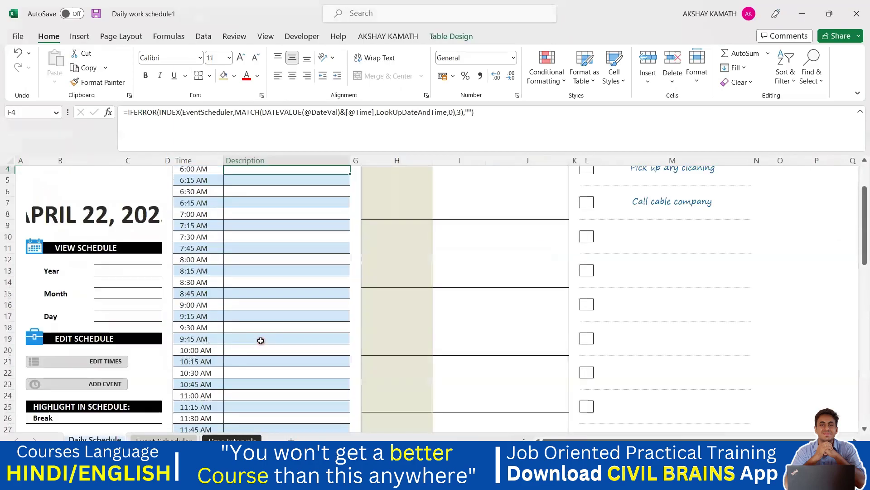
# Insert xc before INDEX in the formula in F4, and replace that cell's content with ssxx.
pyautogui.doubleClick(260, 234)
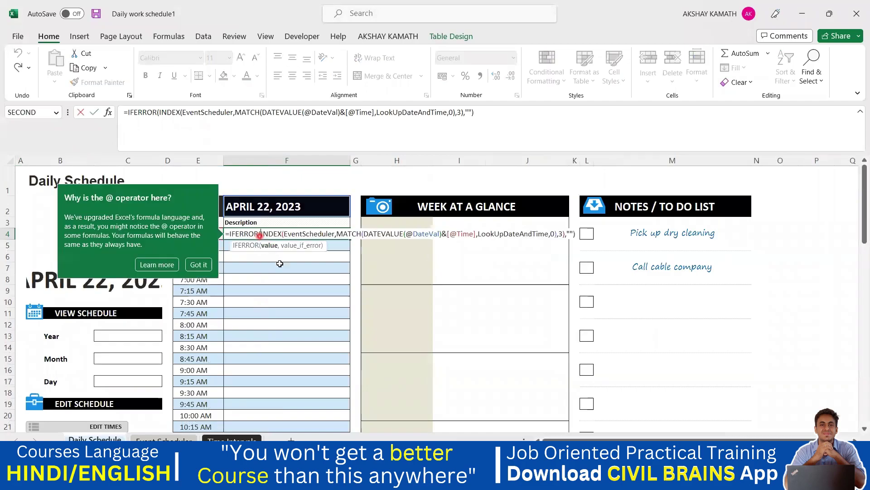
pyautogui.click(281, 290)
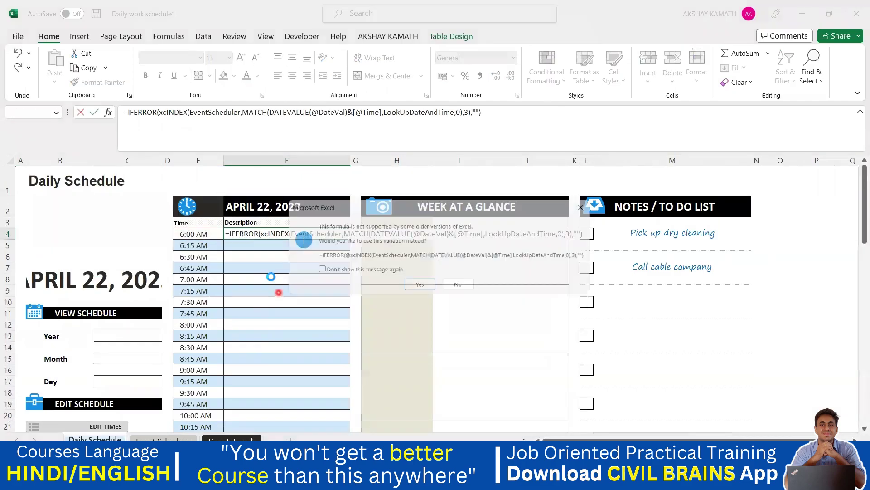
pyautogui.click(294, 234)
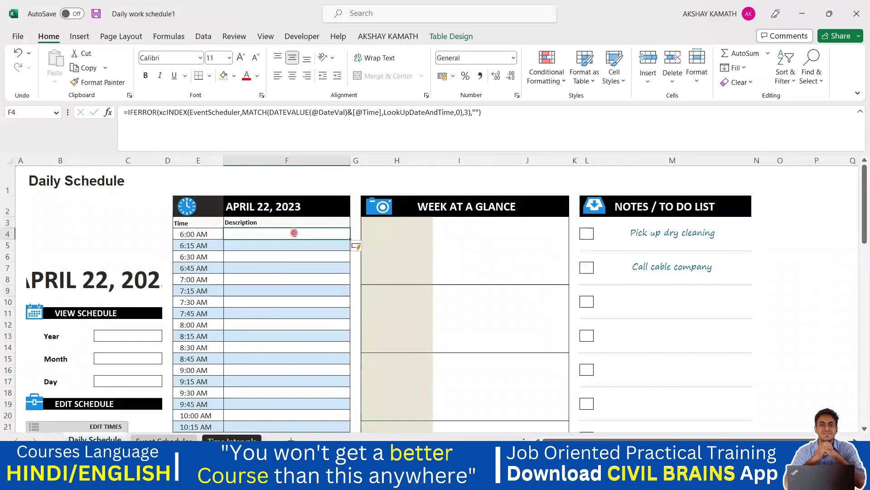
pyautogui.write('ssxx')
pyautogui.click(298, 271)
# Enter xzzxzxz as the 6:15 AM description in F5 and zxzx as the 7:15 AM description in F9.
pyautogui.click(267, 245)
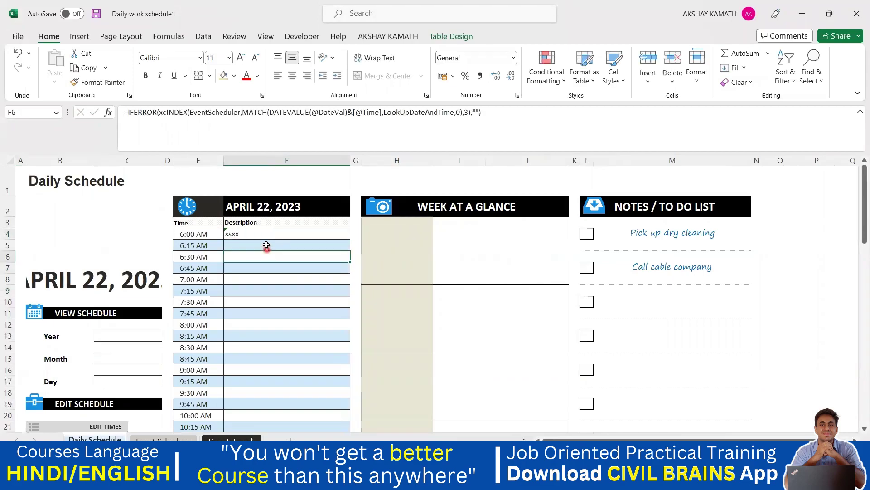
pyautogui.write('xzzxzxz')
pyautogui.click(271, 280)
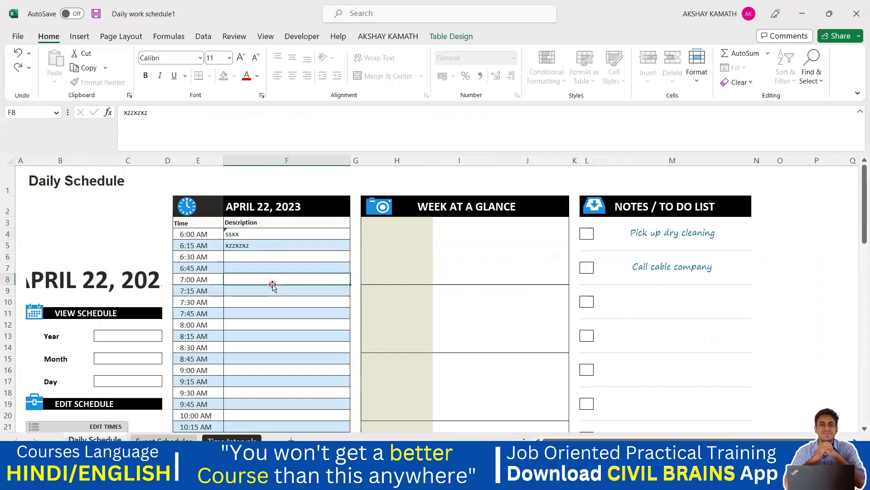
pyautogui.click(271, 288)
pyautogui.doubleClick(271, 288)
pyautogui.write('zxzx')
pyautogui.click(270, 313)
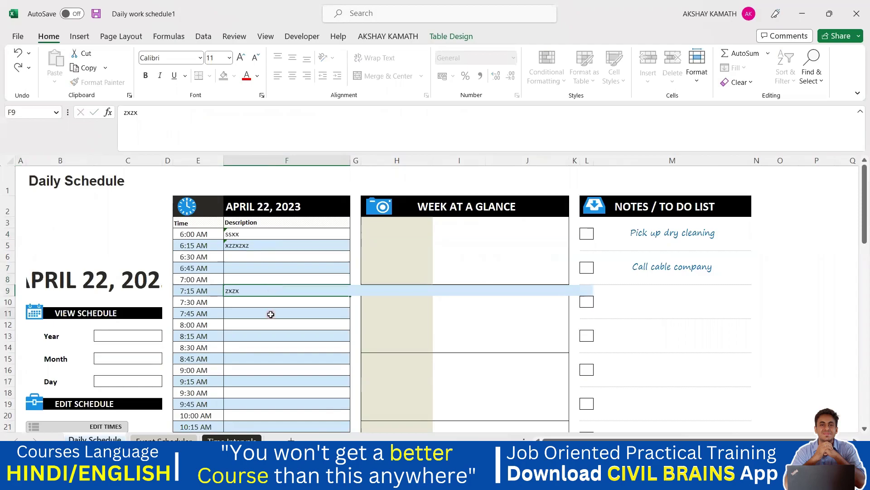
# Review the Event Scheduler and Time Intervals sheets once more and look through the Daily Schedule time slots.
pyautogui.click(164, 439)
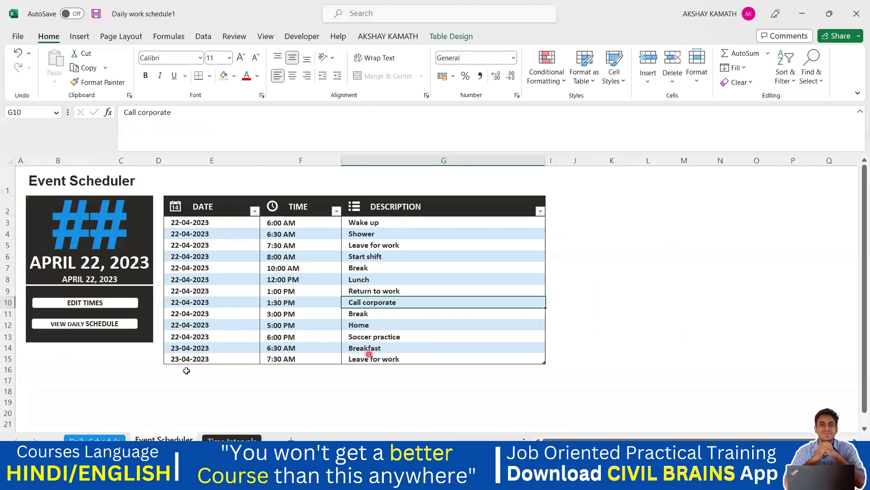
pyautogui.click(231, 438)
pyautogui.click(94, 439)
pyautogui.scroll(-7, 515, 278)
pyautogui.scroll(5, 509, 295)
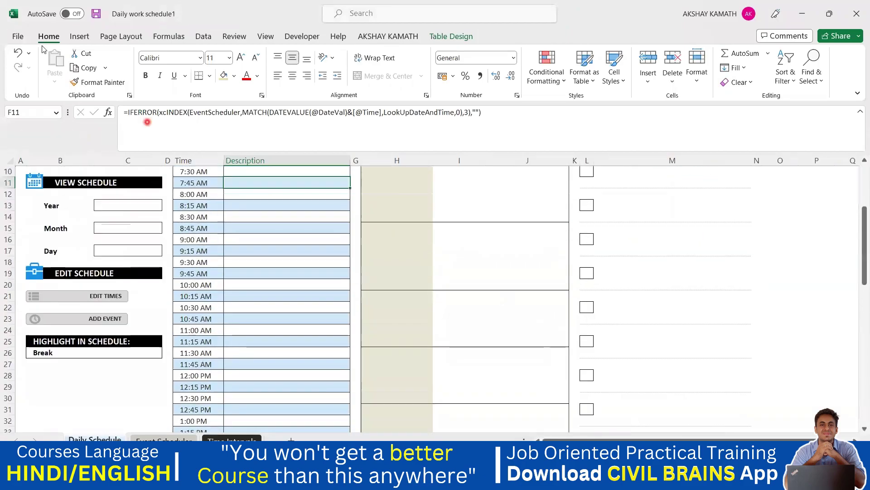
# Browse the full gallery of new-workbook templates, including its calendars, budgets, invoices, schedules and project planners.
pyautogui.click(18, 36)
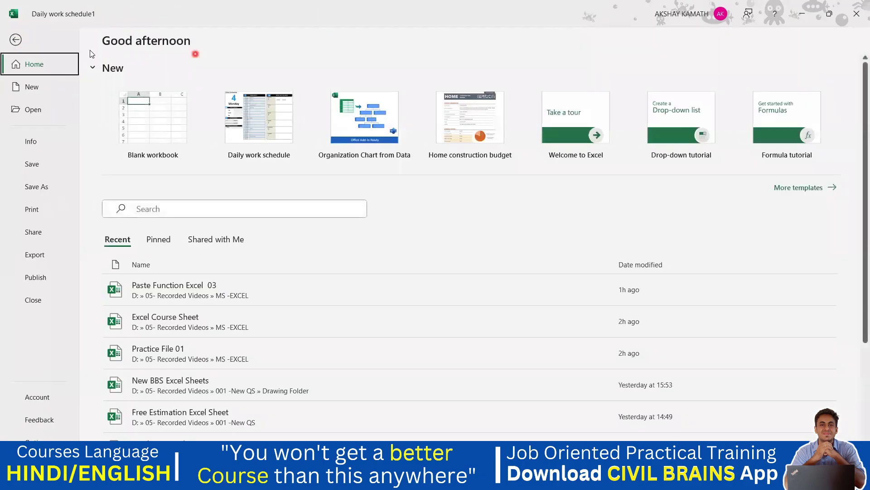
pyautogui.click(804, 195)
pyautogui.click(820, 190)
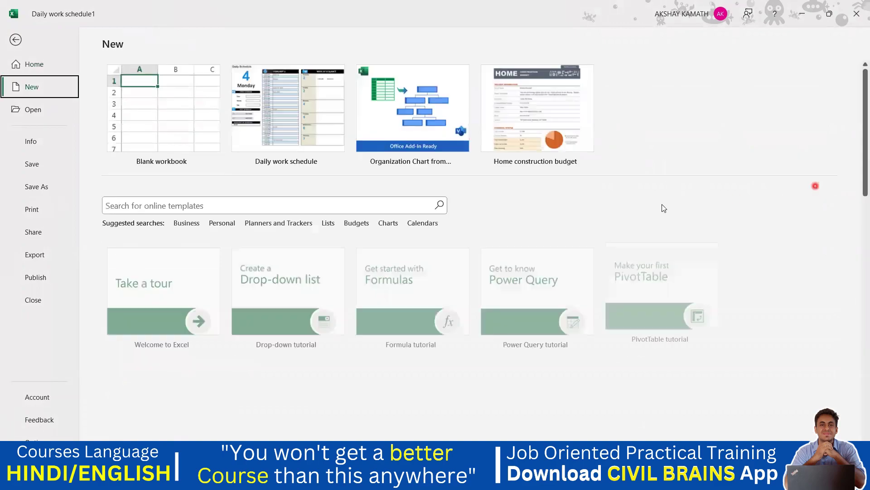
pyautogui.scroll(-5, 457, 278)
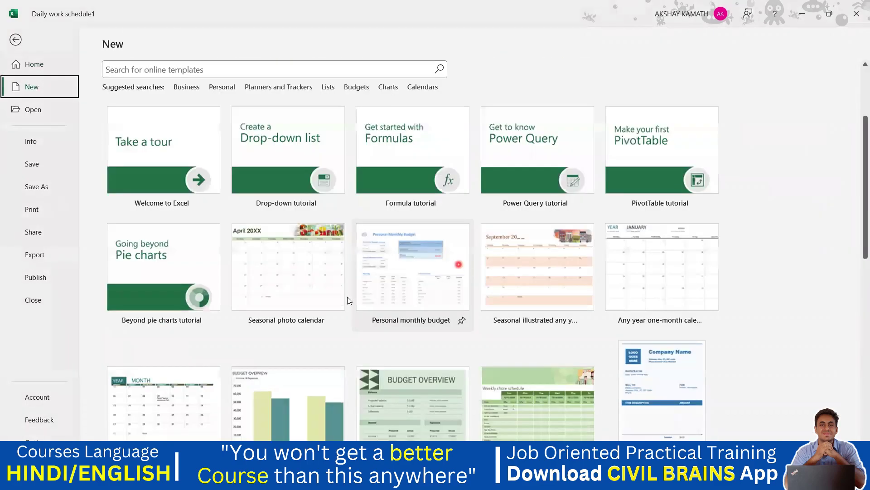
pyautogui.scroll(-3, 672, 331)
pyautogui.scroll(-2, 672, 330)
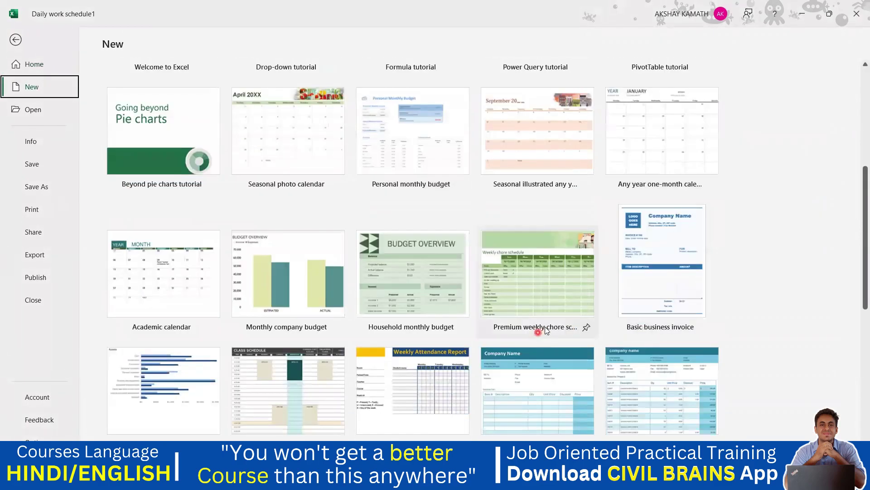
pyautogui.scroll(-1, 439, 330)
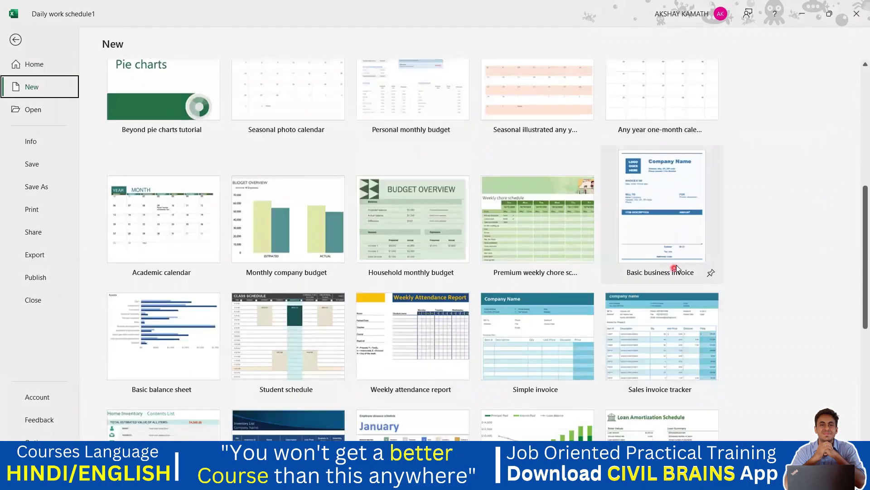
pyautogui.scroll(-2, 653, 287)
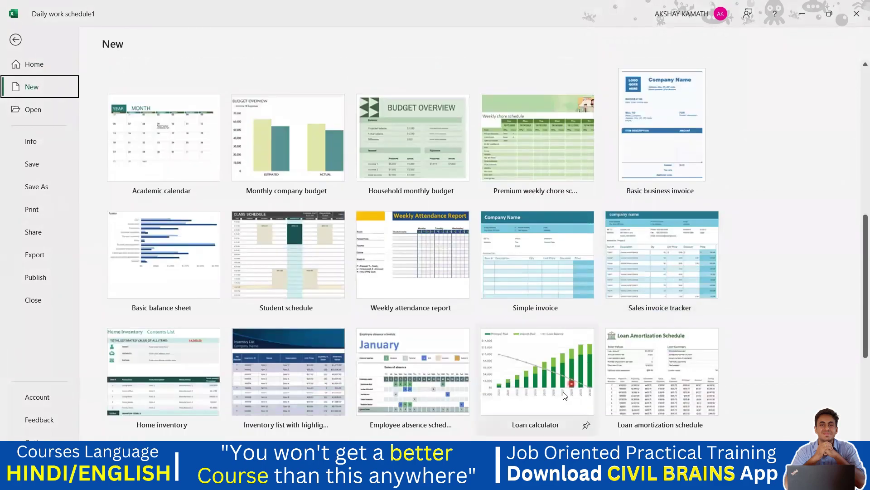
pyautogui.scroll(-1, 565, 390)
pyautogui.scroll(-1, 563, 388)
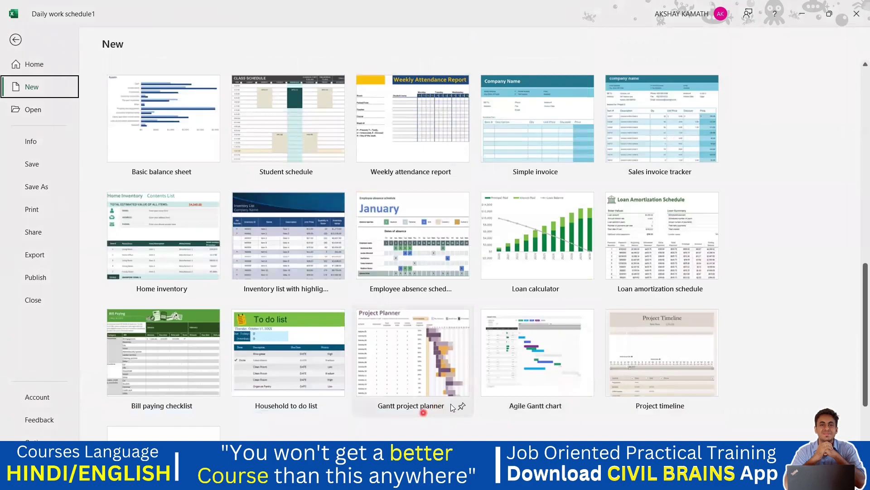
pyautogui.scroll(-3, 451, 406)
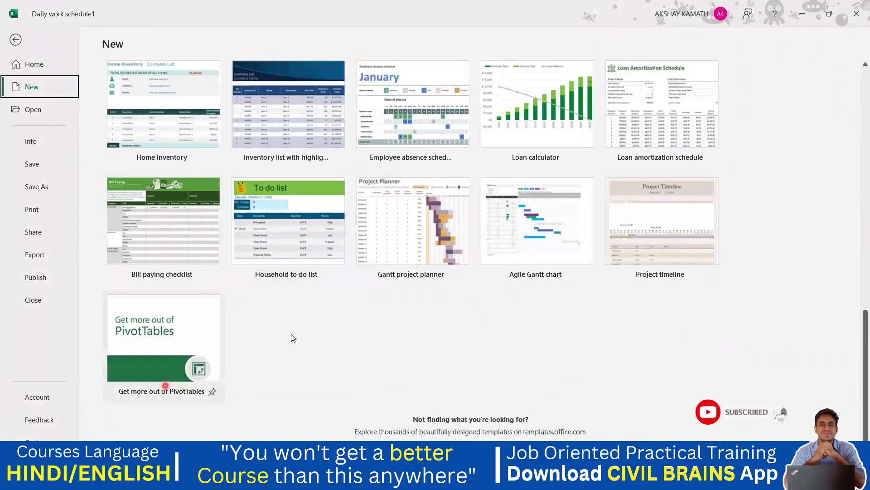
pyautogui.scroll(3, 265, 327)
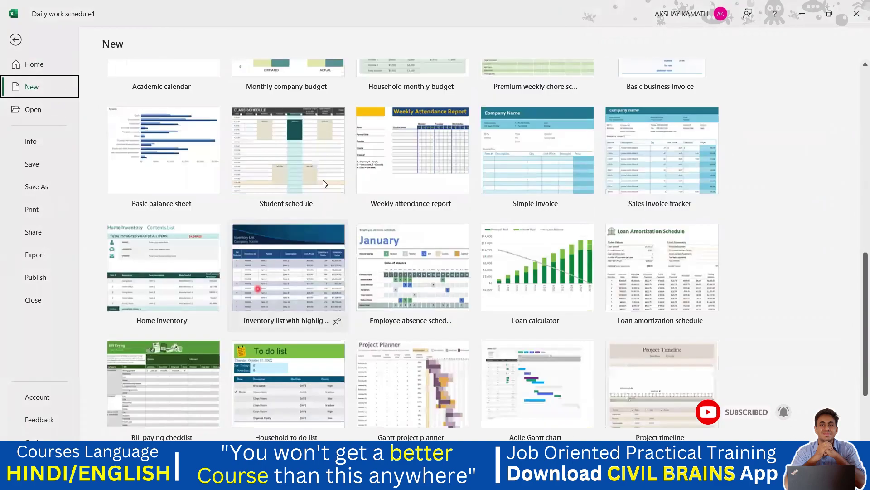
pyautogui.scroll(4, 346, 217)
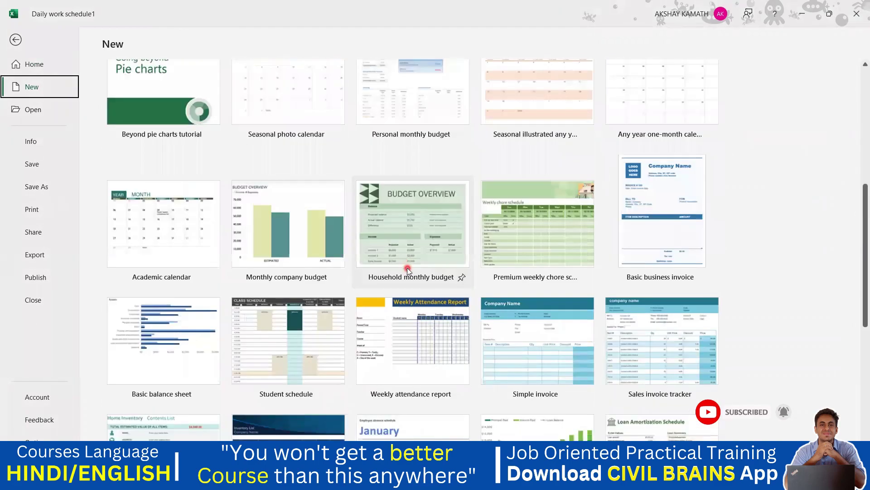
pyautogui.scroll(4, 405, 263)
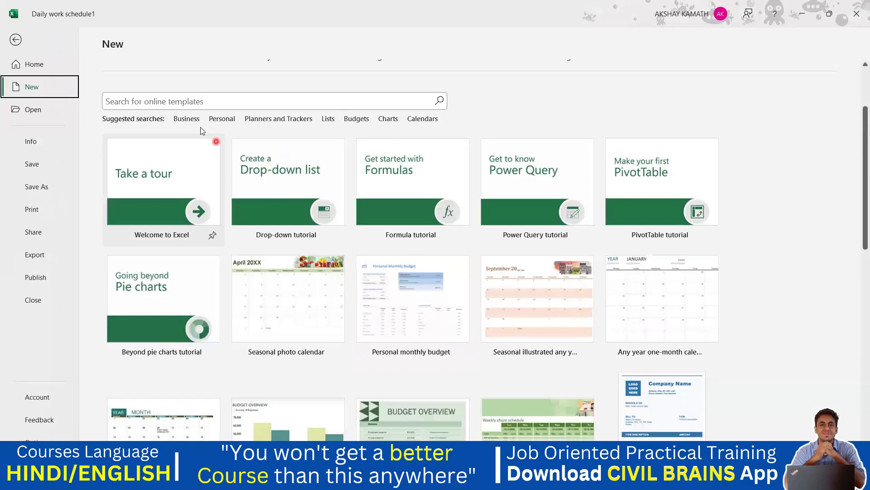
pyautogui.scroll(-2, 340, 200)
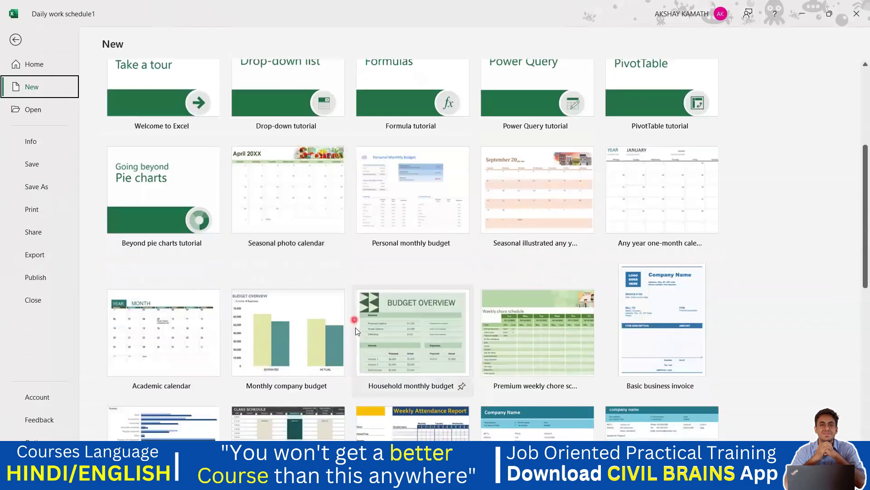
pyautogui.scroll(4, 317, 281)
# Browse the templates in the Personal category of the suggested searches.
pyautogui.click(225, 224)
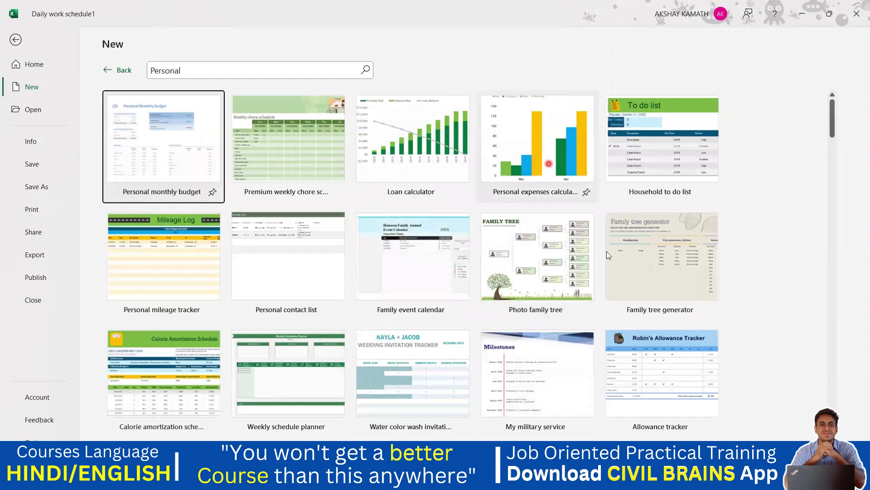
pyautogui.scroll(-3, 679, 294)
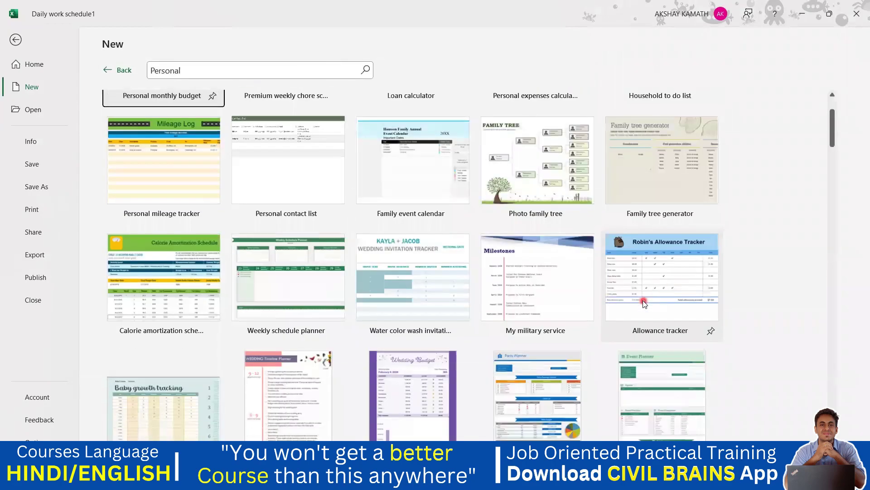
pyautogui.scroll(-1, 635, 297)
pyautogui.scroll(4, 594, 283)
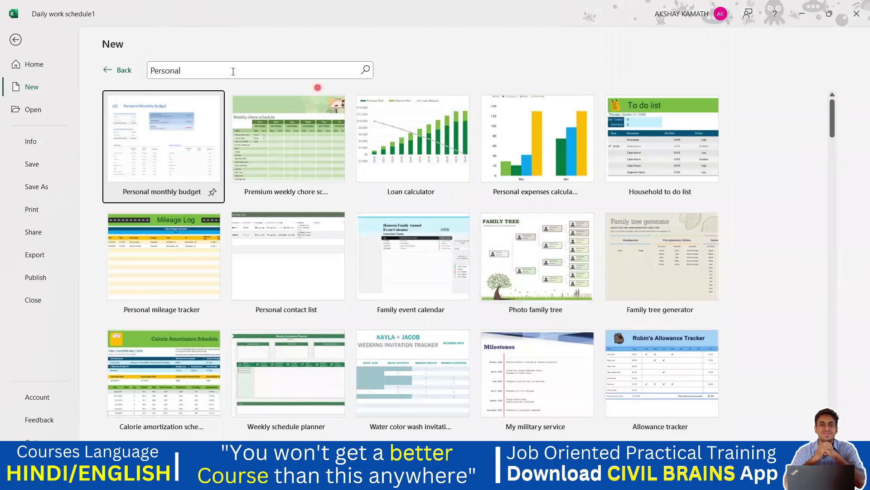
# Create a new workbook from the Party planner and checklist template in the Planners and Trackers category.
pyautogui.click(113, 71)
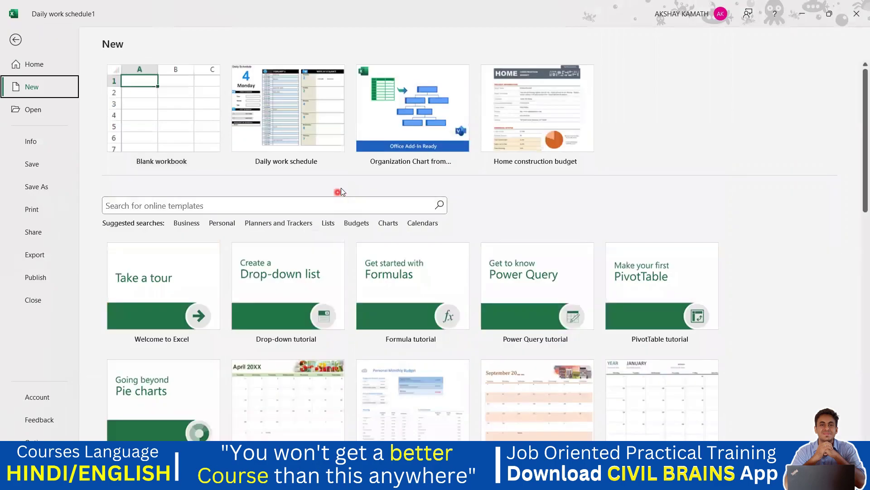
pyautogui.click(283, 224)
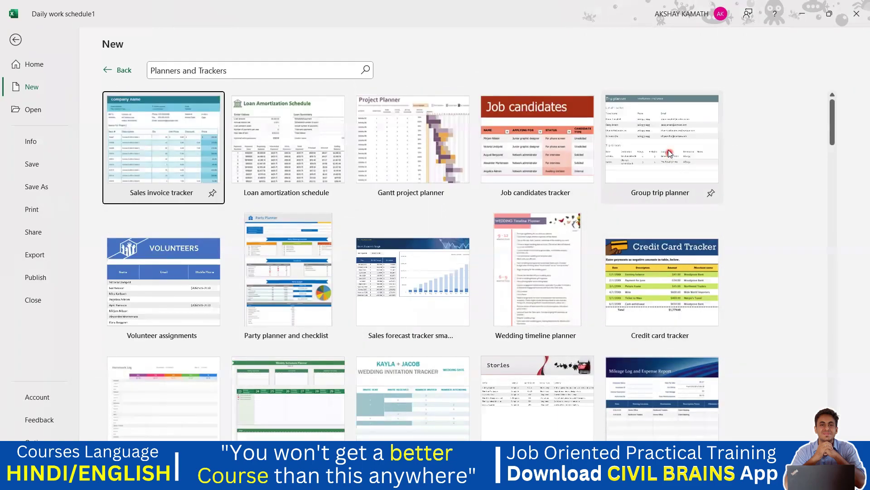
pyautogui.scroll(-1, 669, 153)
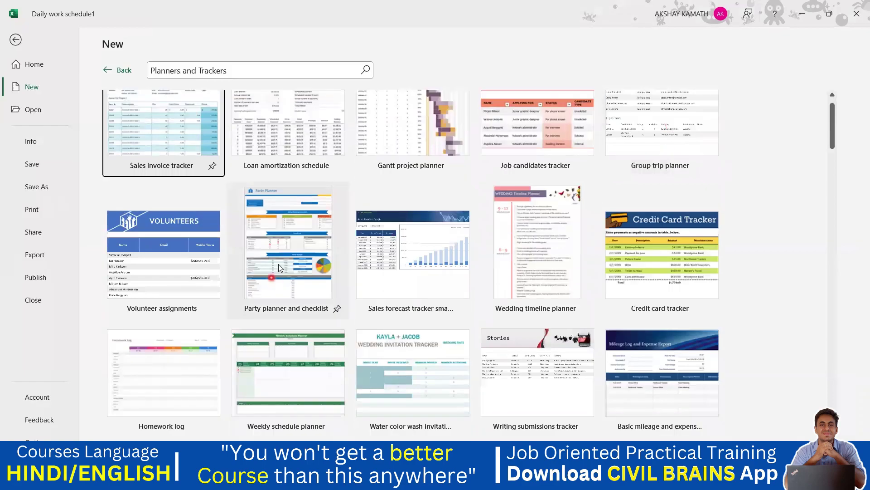
pyautogui.click(298, 242)
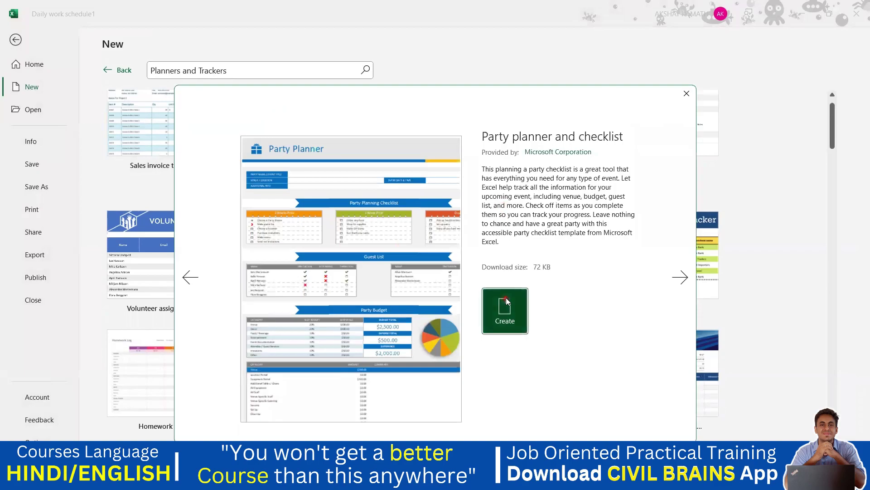
pyautogui.click(505, 300)
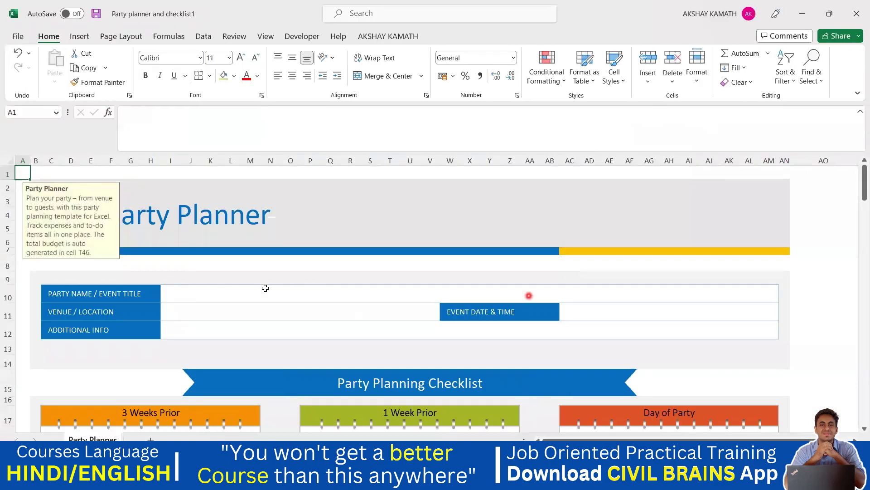
# Examine the Party Planner sheet's event details, planning checklist, guest list, party budget and expense categories.
pyautogui.click(213, 217)
pyautogui.scroll(-2, 286, 266)
pyautogui.scroll(-5, 286, 265)
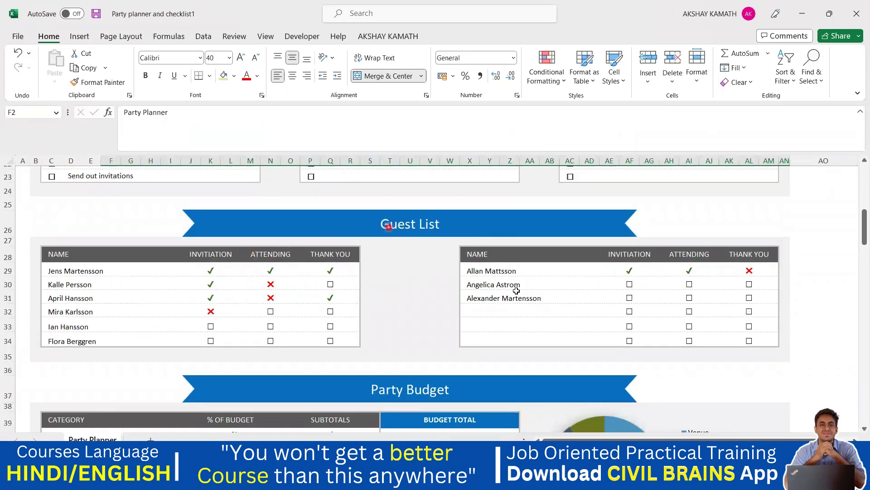
pyautogui.scroll(-3, 511, 301)
pyautogui.scroll(-3, 511, 301)
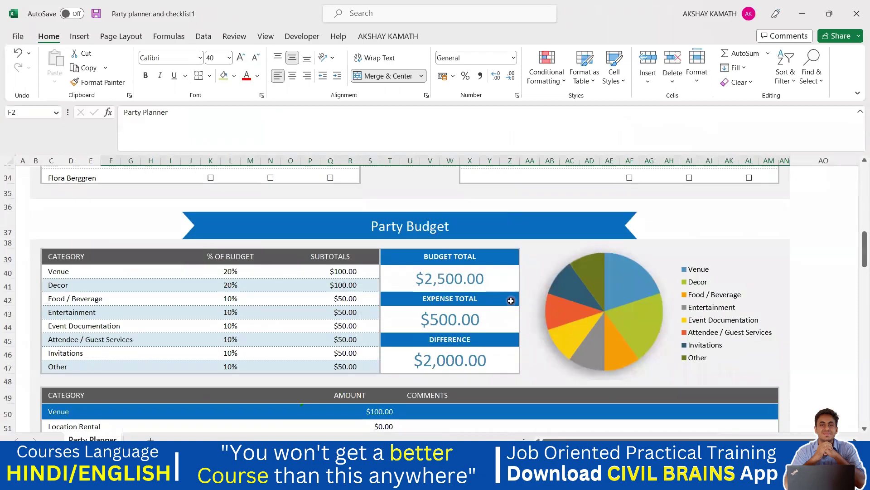
pyautogui.scroll(1, 503, 306)
pyautogui.scroll(-3, 503, 306)
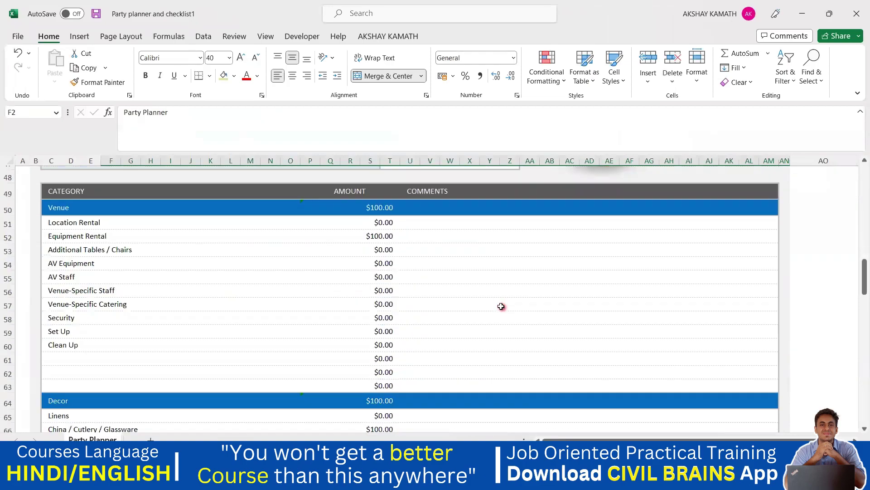
pyautogui.scroll(10, 502, 308)
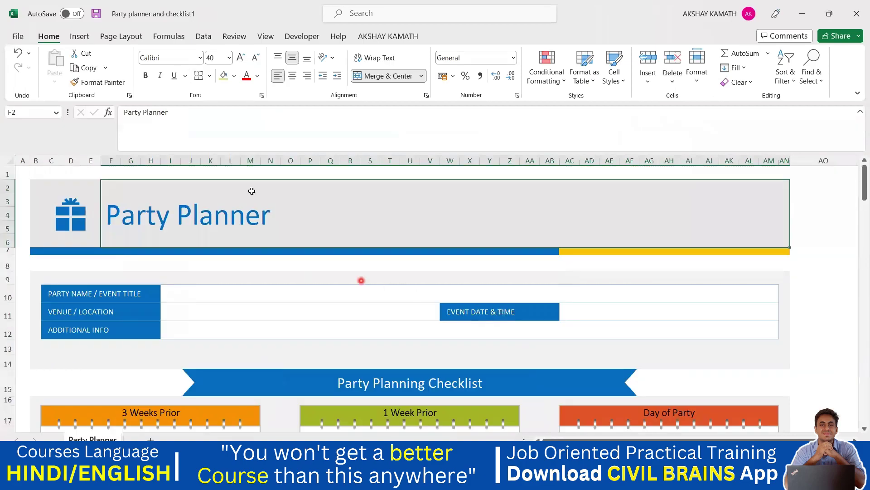
pyautogui.scroll(-5, 403, 274)
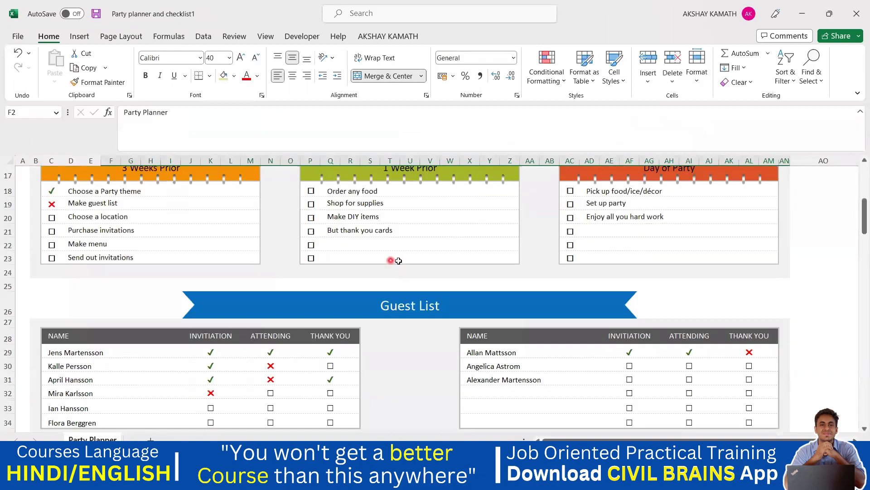
# Look over the venue and decor expenses, and open the Customize Ribbon settings in Excel Options.
pyautogui.scroll(-10, 399, 261)
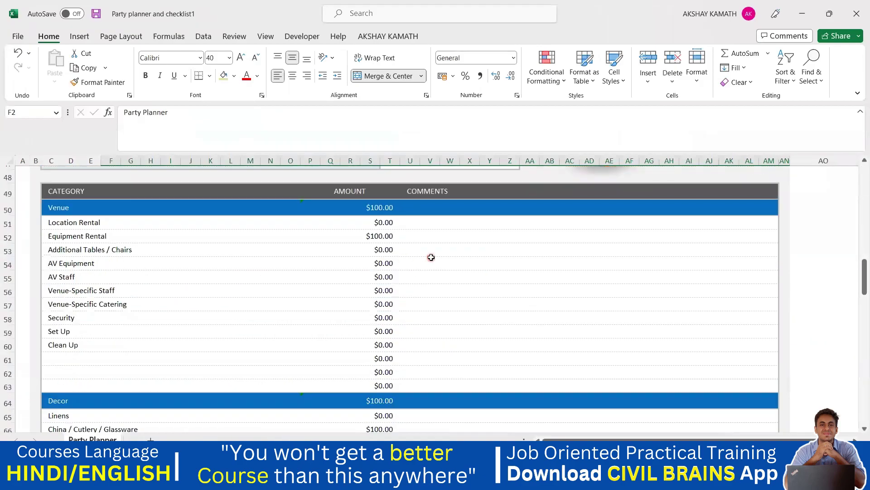
pyautogui.scroll(-3, 432, 259)
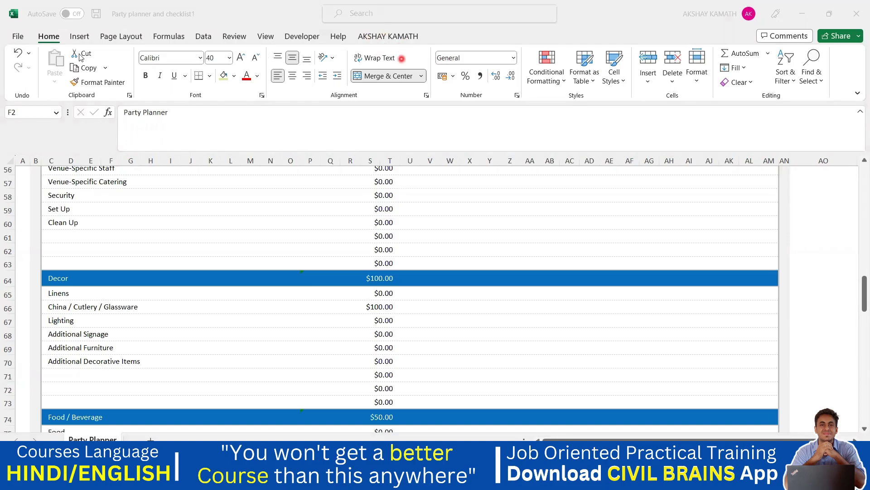
pyautogui.click(17, 38)
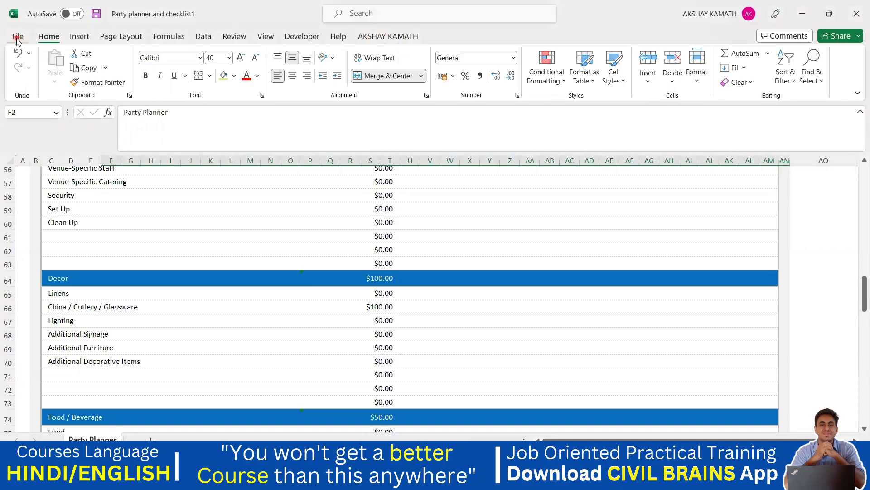
pyautogui.click(17, 38)
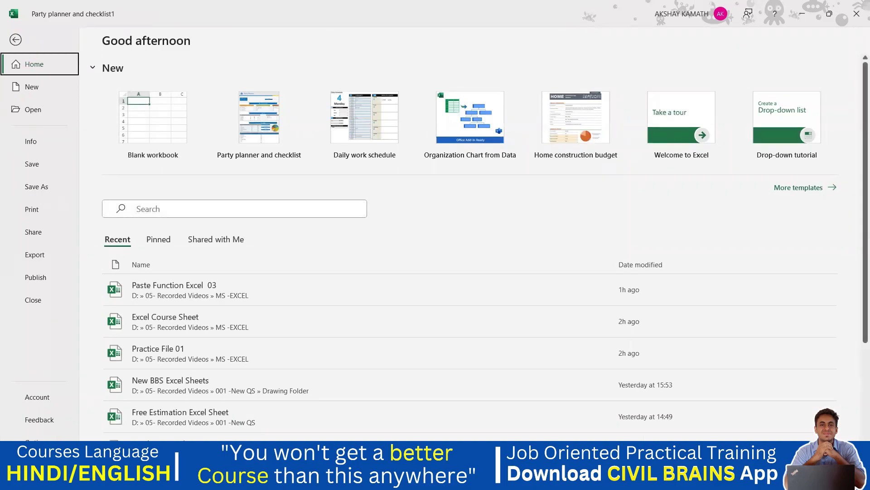
pyautogui.click(32, 441)
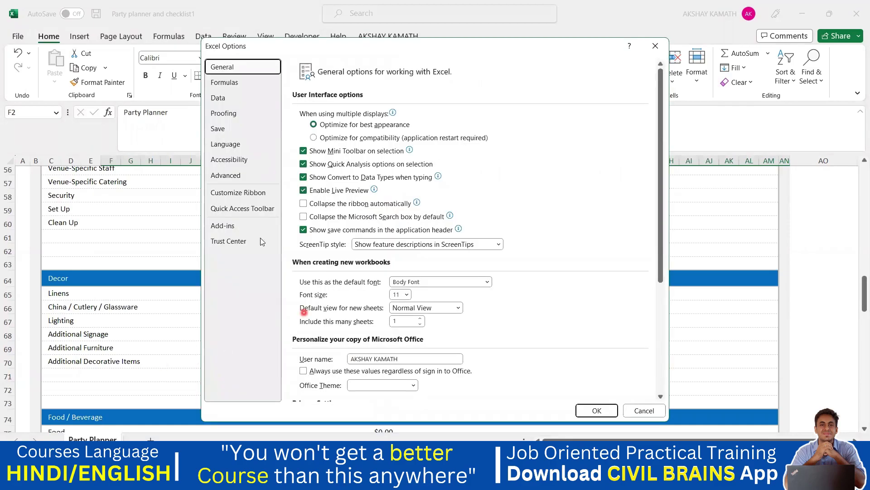
pyautogui.click(248, 211)
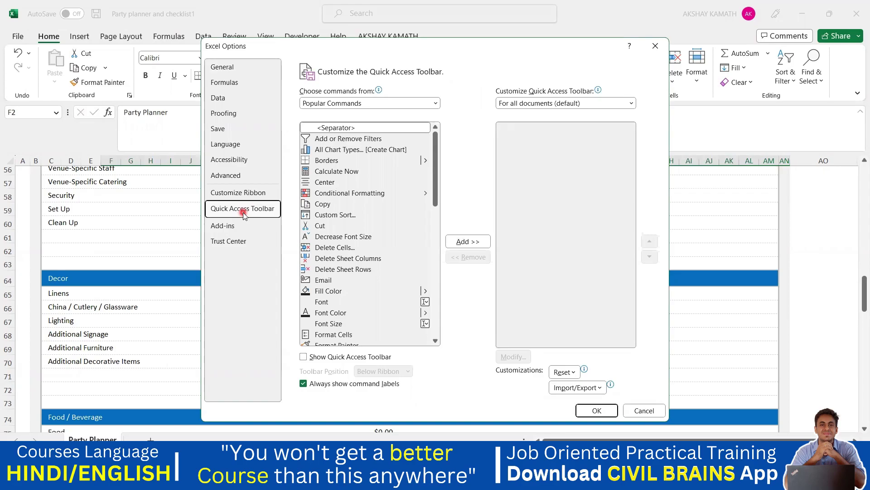
pyautogui.click(249, 193)
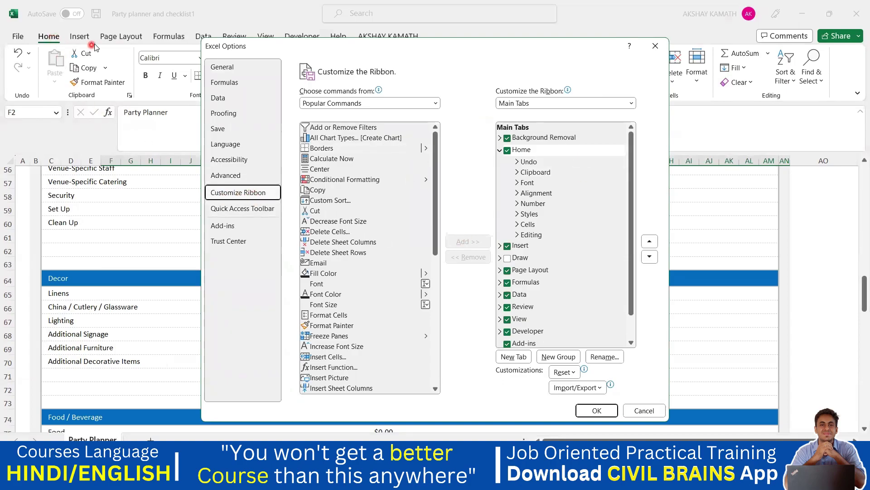
pyautogui.click(533, 153)
pyautogui.click(521, 248)
pyautogui.click(528, 282)
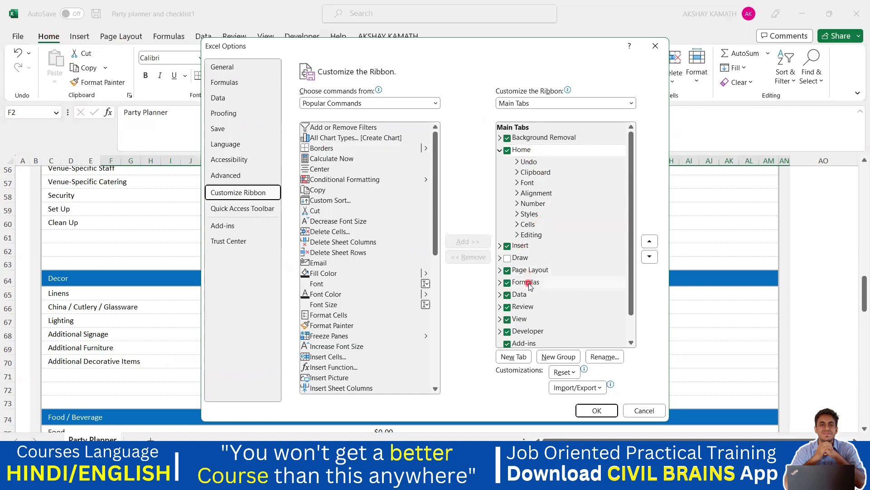
pyautogui.click(550, 305)
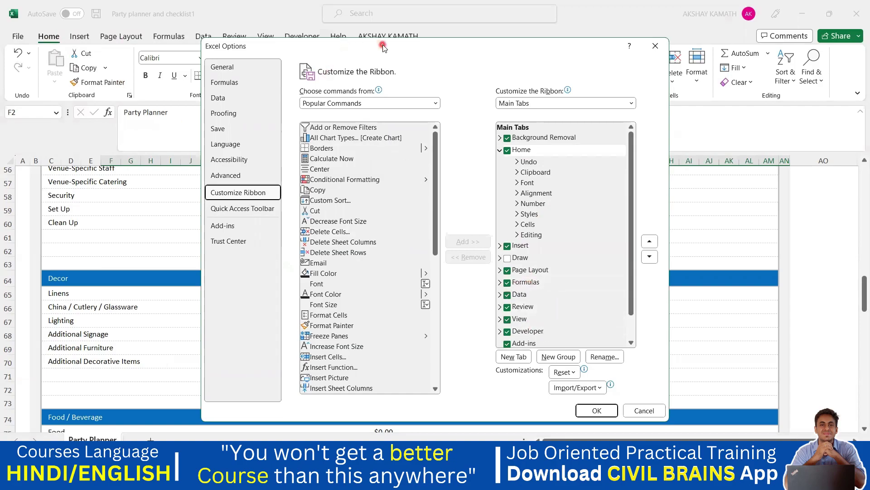
pyautogui.click(575, 256)
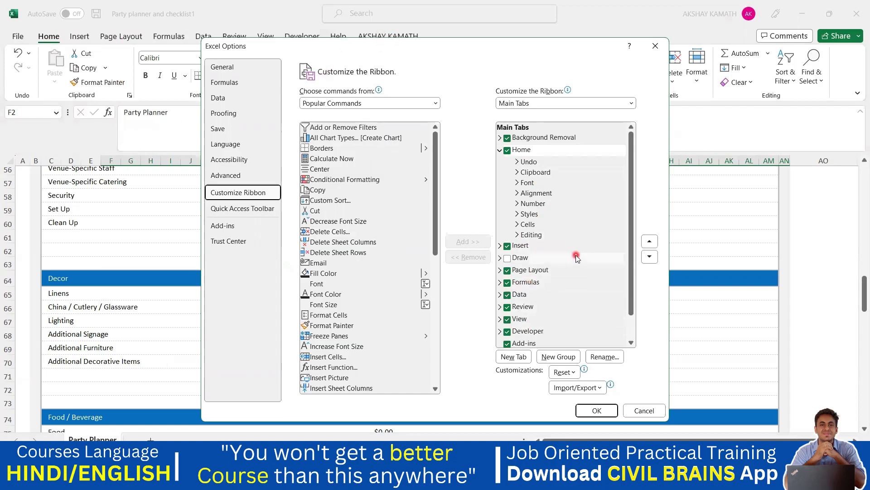
pyautogui.click(558, 362)
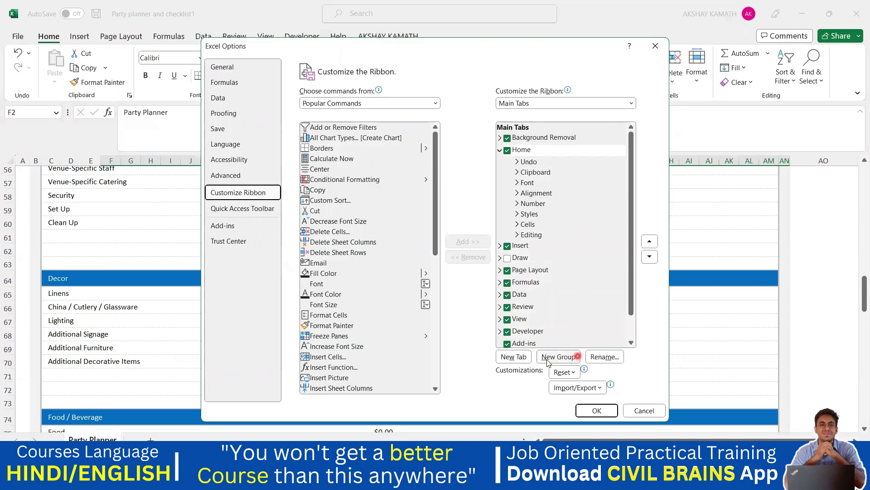
# Add a custom ribbon tab after Home and rename it with the owner's first name followed by "Excel Shortcut".
pyautogui.click(523, 357)
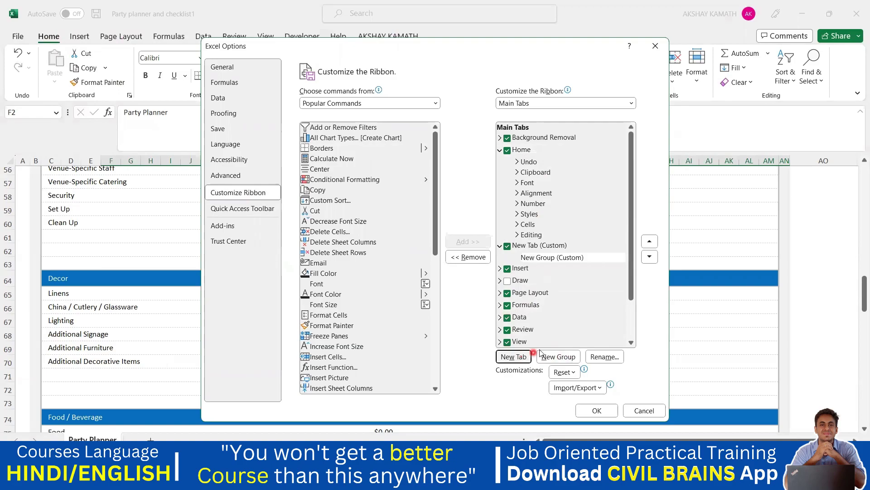
pyautogui.click(534, 245)
pyautogui.doubleClick(537, 246)
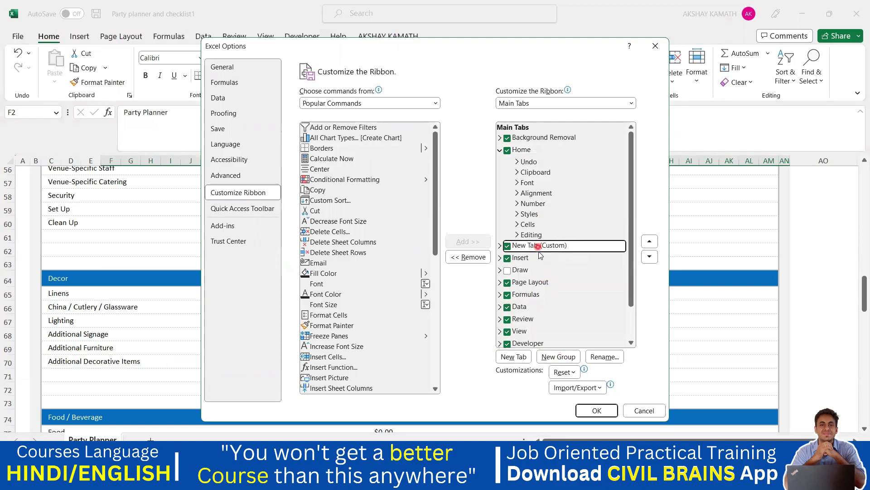
pyautogui.rightClick(534, 246)
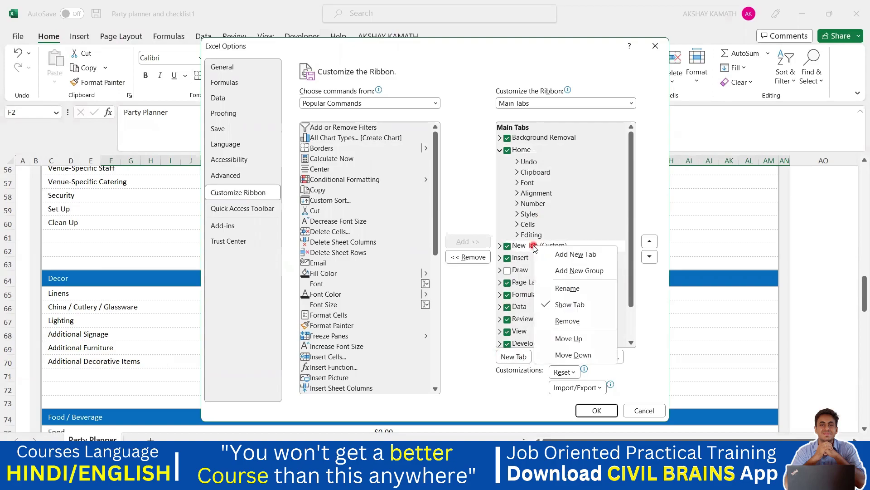
pyautogui.click(567, 289)
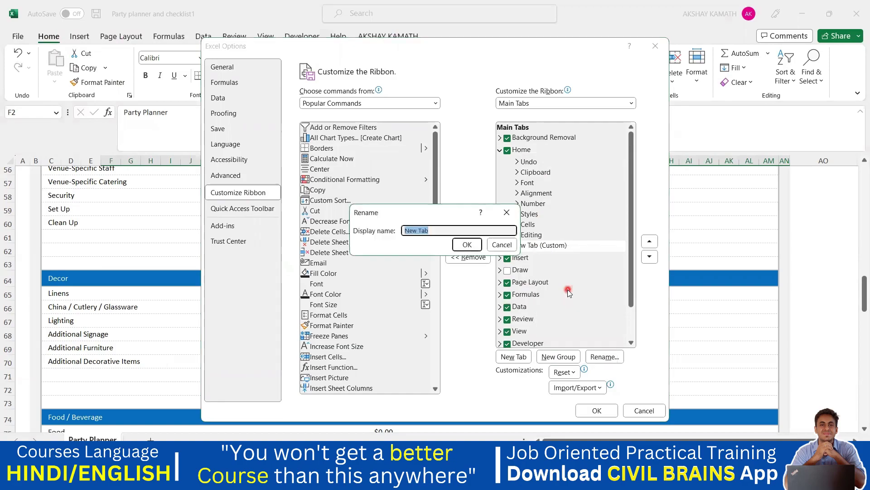
pyautogui.press('BackSpace')
pyautogui.write('Askshay Excel Shortcut')
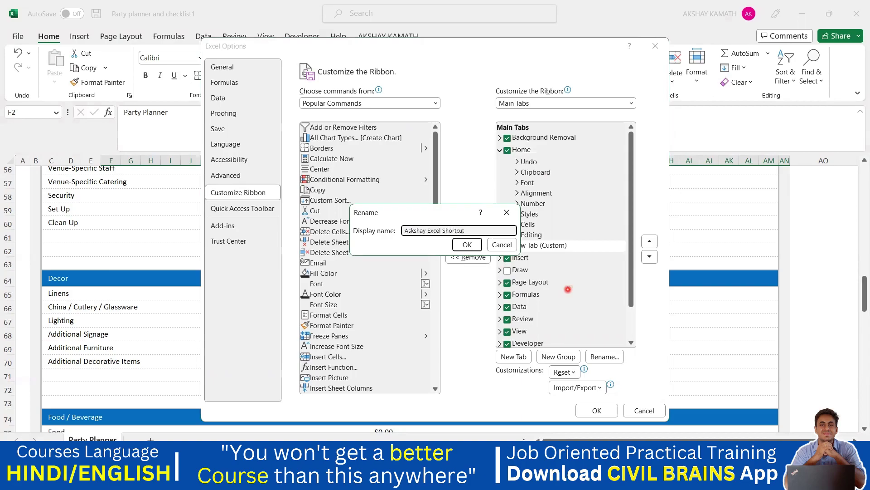
pyautogui.click(468, 244)
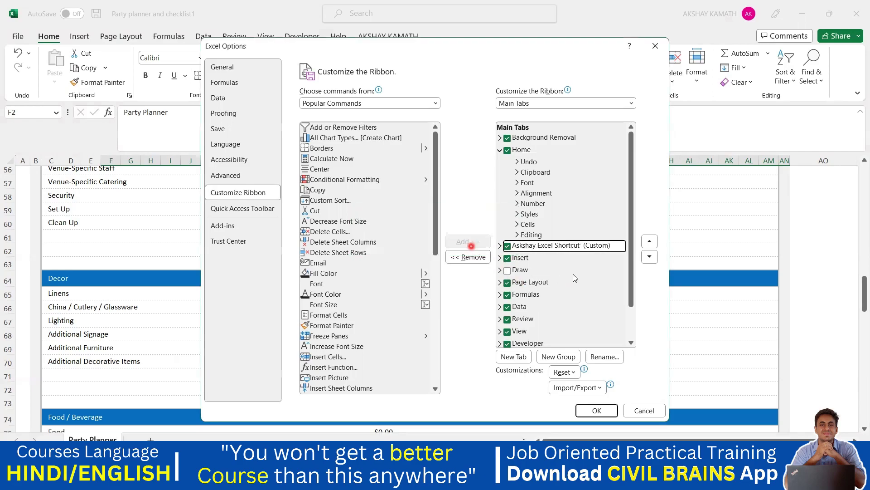
# Add a second group to the custom Excel Shortcut tab and remove that extra group again.
pyautogui.click(565, 360)
pyautogui.click(565, 359)
pyautogui.click(555, 258)
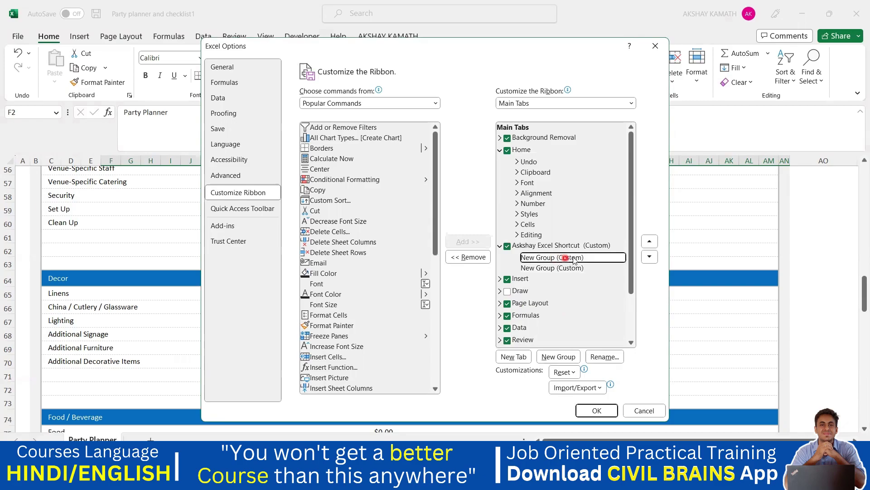
pyautogui.click(569, 268)
pyautogui.rightClick(570, 271)
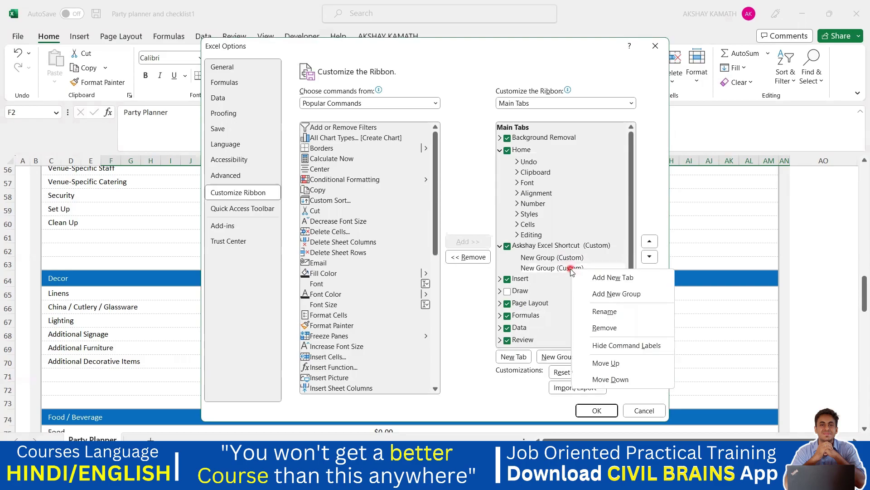
pyautogui.click(605, 326)
pyautogui.click(541, 258)
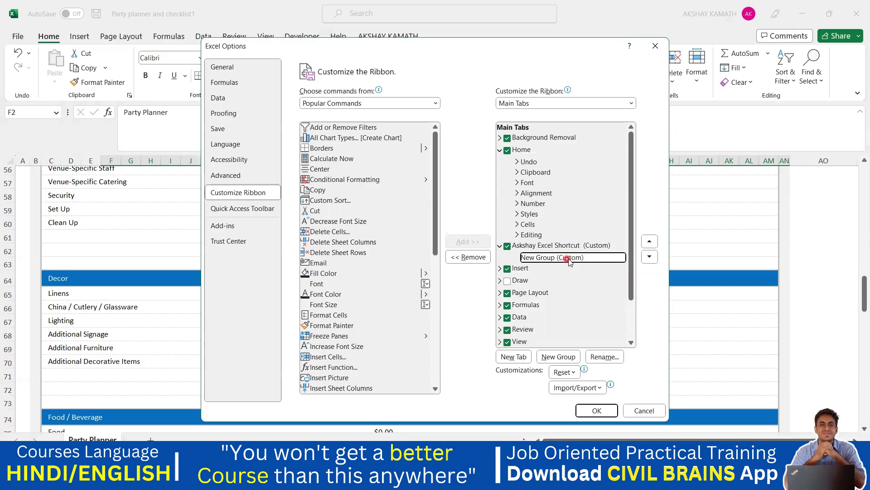
# Add another custom tab below the Excel Shortcut tab and a new group within the Excel Shortcut tab.
pyautogui.doubleClick(561, 246)
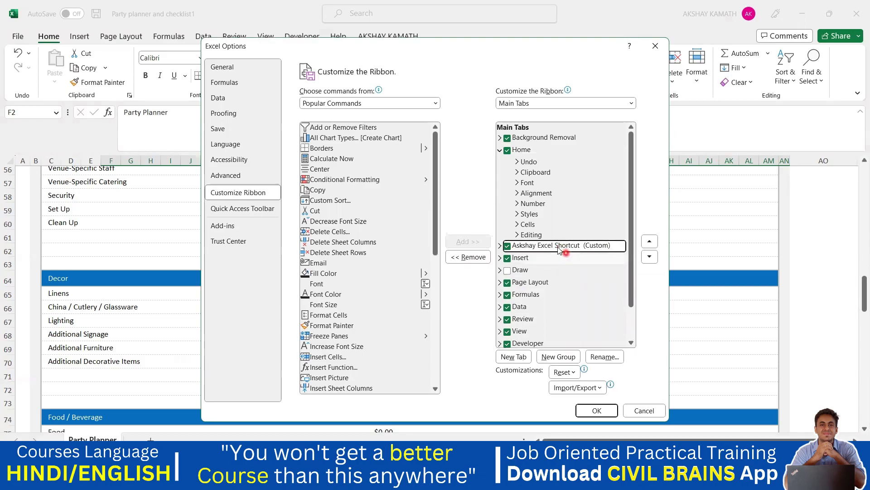
pyautogui.doubleClick(561, 246)
pyautogui.click(559, 258)
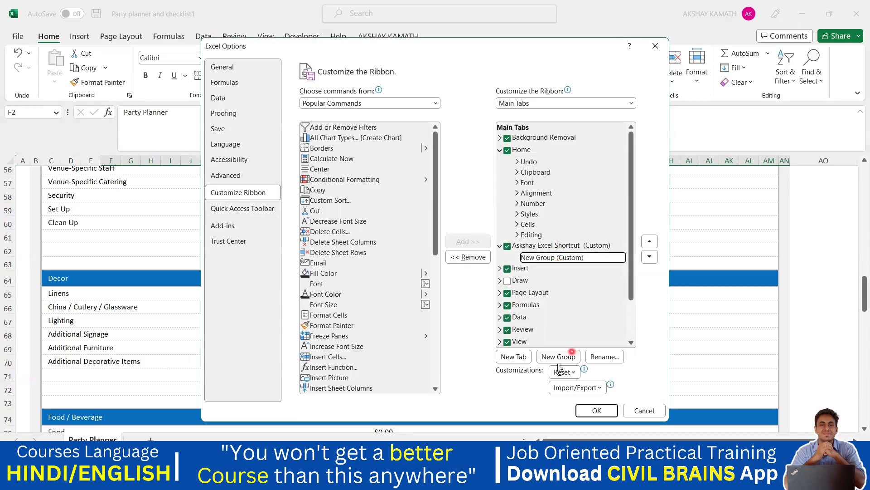
pyautogui.click(581, 248)
pyautogui.click(521, 357)
pyautogui.click(552, 258)
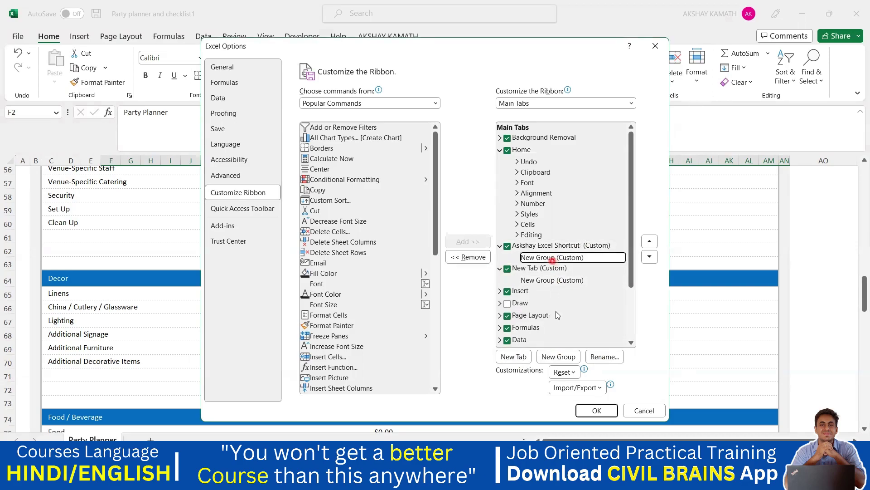
pyautogui.click(562, 357)
pyautogui.click(556, 268)
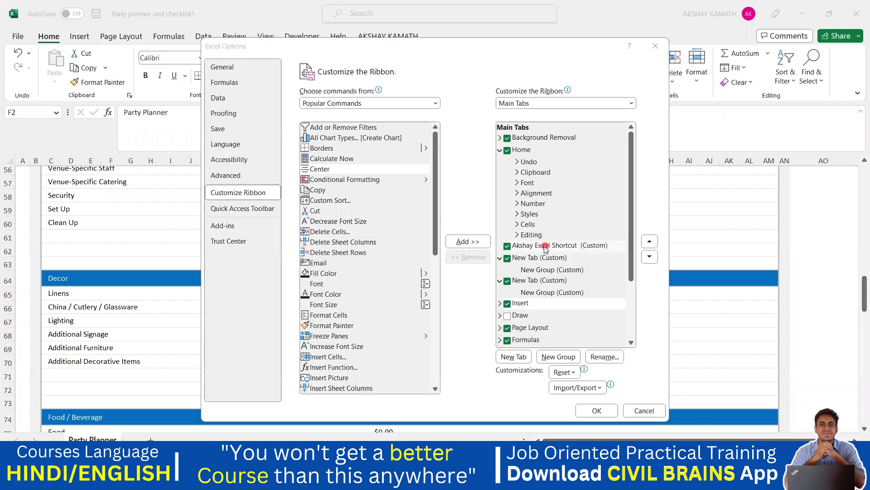
# Create a new group under the corrected Excel Shortcut tab and select it as the target for commands.
pyautogui.click(545, 249)
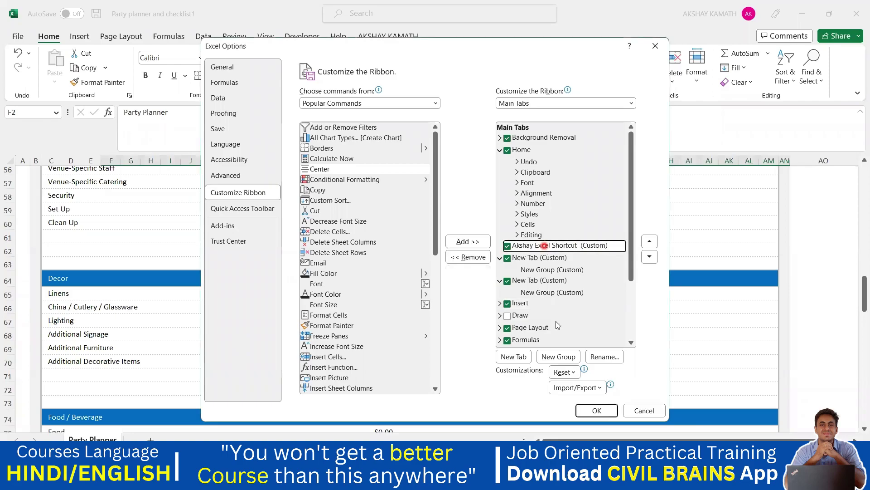
pyautogui.click(559, 357)
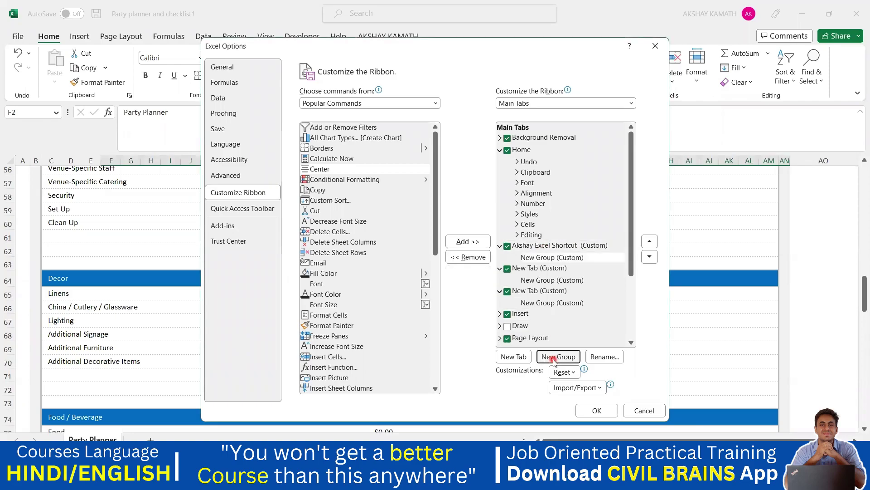
pyautogui.click(544, 257)
pyautogui.rightClick(544, 259)
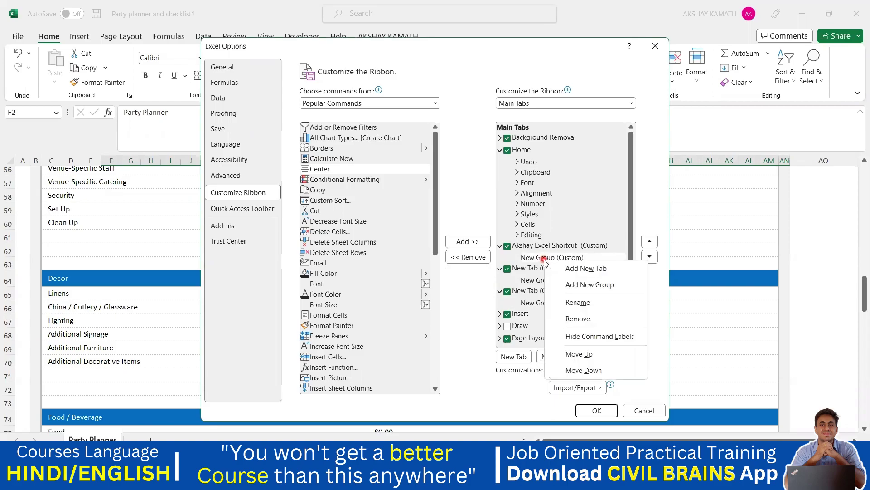
pyautogui.click(543, 259)
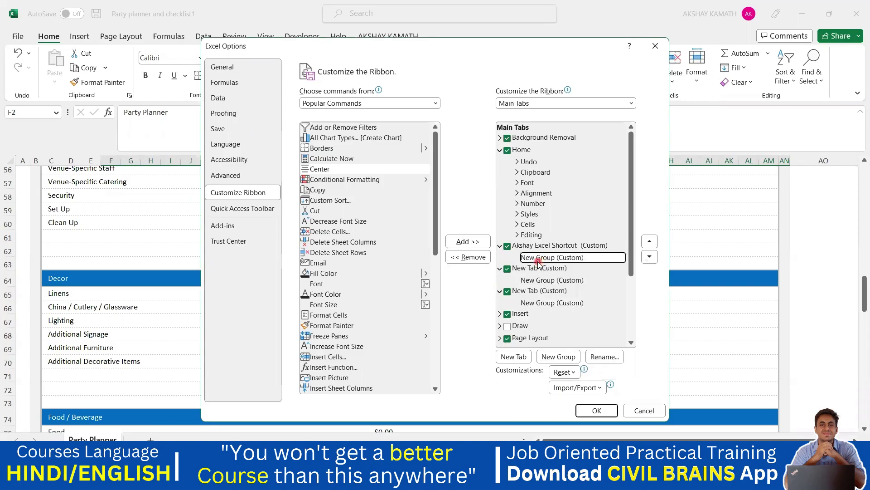
pyautogui.click(542, 259)
# Check the available command sources, including All Commands, and keep Popular Commands as the source.
pyautogui.click(337, 104)
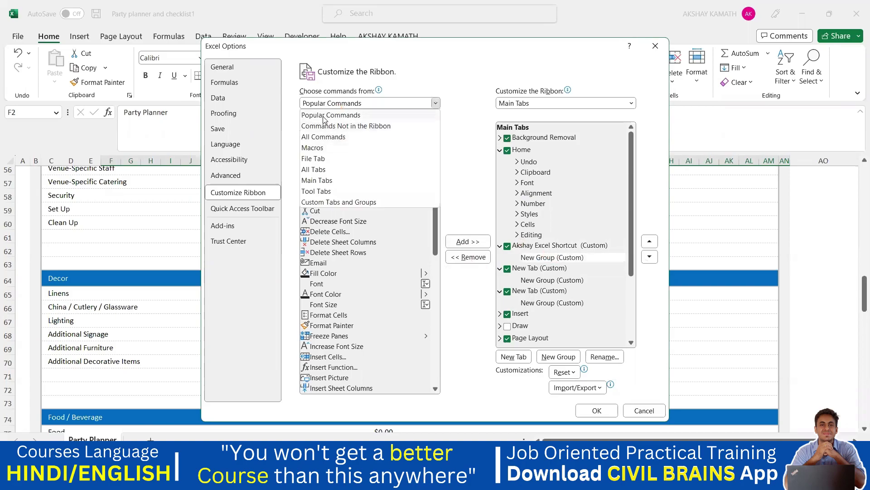
pyautogui.click(324, 117)
pyautogui.click(343, 105)
pyautogui.click(340, 138)
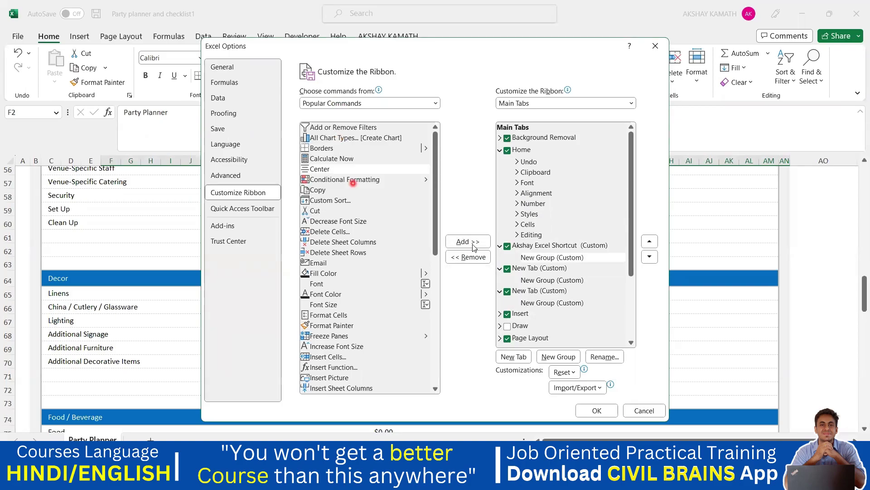
pyautogui.click(360, 105)
pyautogui.click(341, 116)
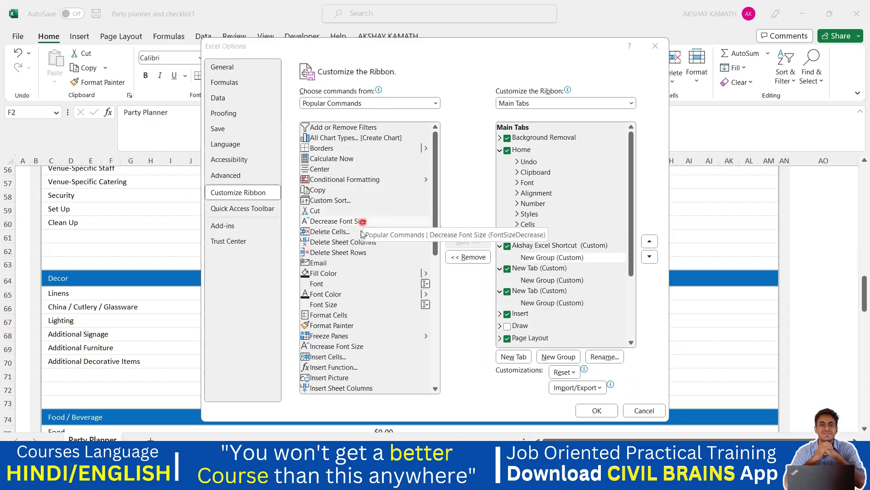
# Add the Font Color, Font Size, Format Cells and Format Painter commands to the new group of the custom Excel Shortcut tab.
pyautogui.click(338, 294)
pyautogui.click(470, 241)
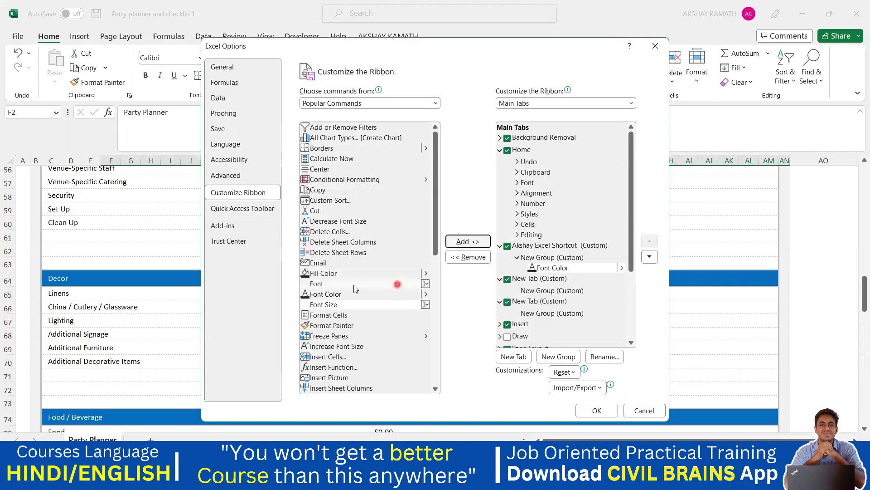
pyautogui.click(334, 305)
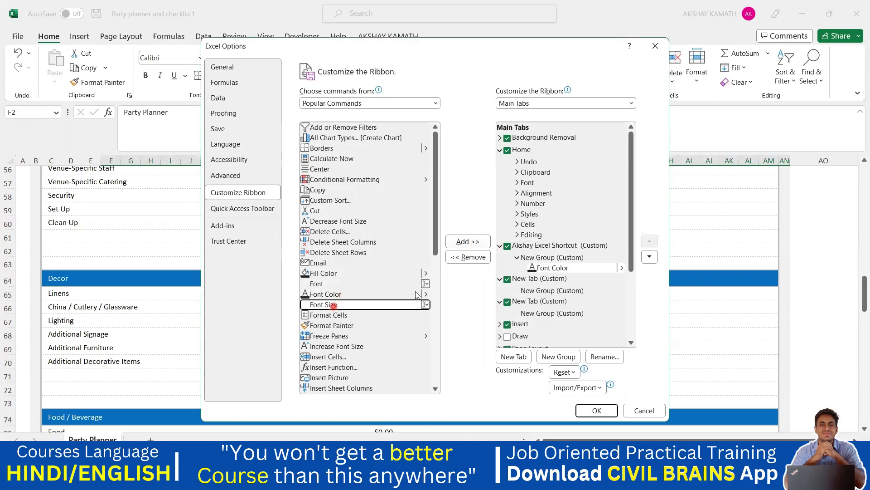
pyautogui.click(468, 241)
pyautogui.scroll(-1, 344, 276)
pyautogui.click(343, 286)
pyautogui.click(468, 242)
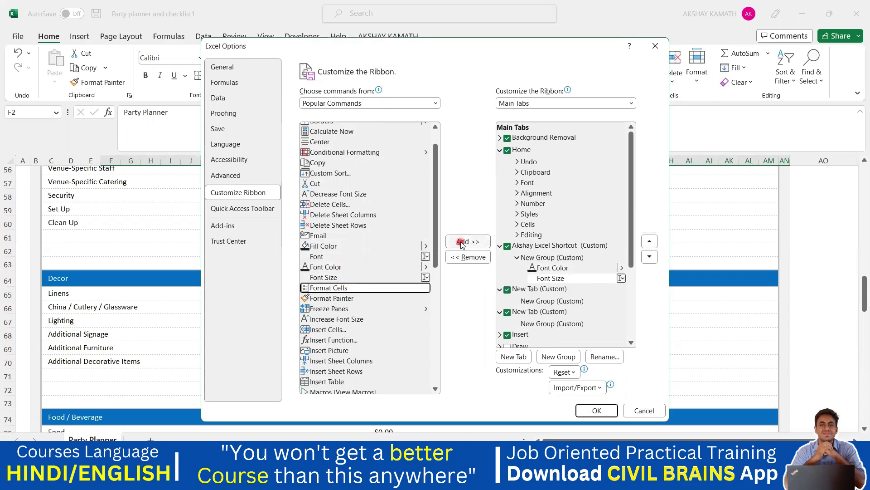
pyautogui.click(346, 299)
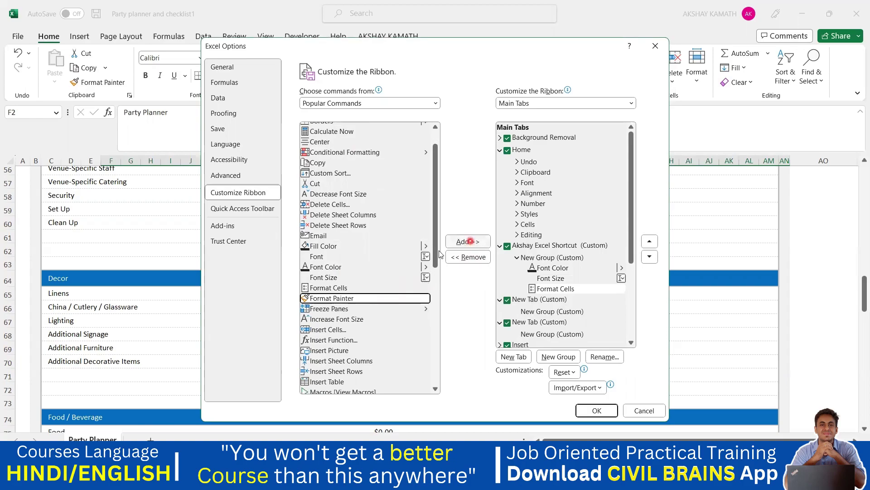
pyautogui.click(468, 242)
# Add the Copy and Borders commands from Popular Commands to the same custom group.
pyautogui.scroll(-5, 370, 281)
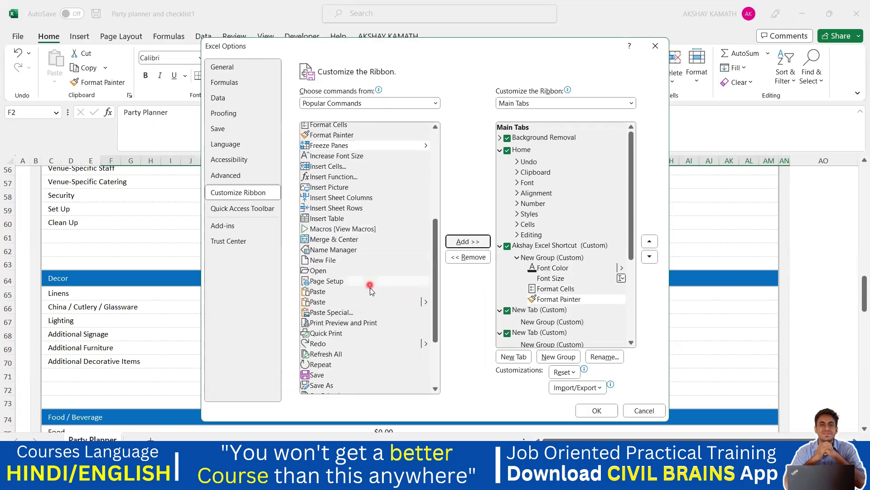
pyautogui.scroll(-3, 370, 290)
pyautogui.scroll(3, 358, 286)
pyautogui.scroll(3, 355, 290)
pyautogui.scroll(4, 355, 289)
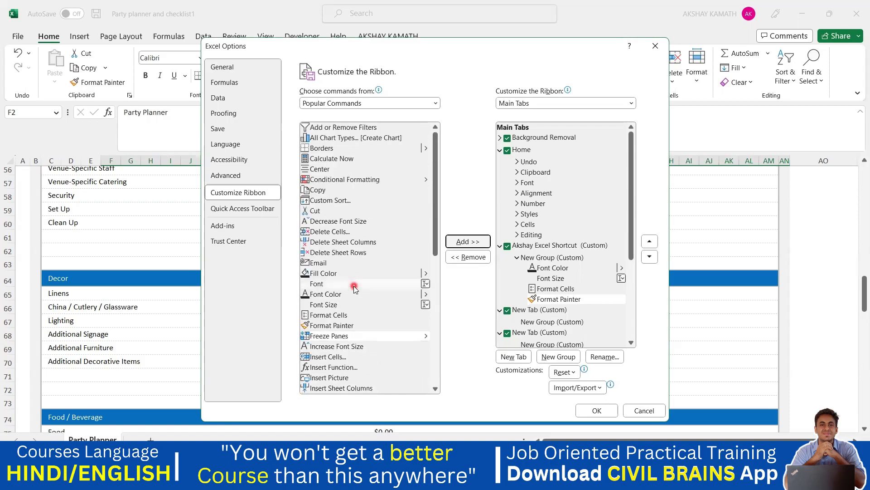
pyautogui.click(317, 190)
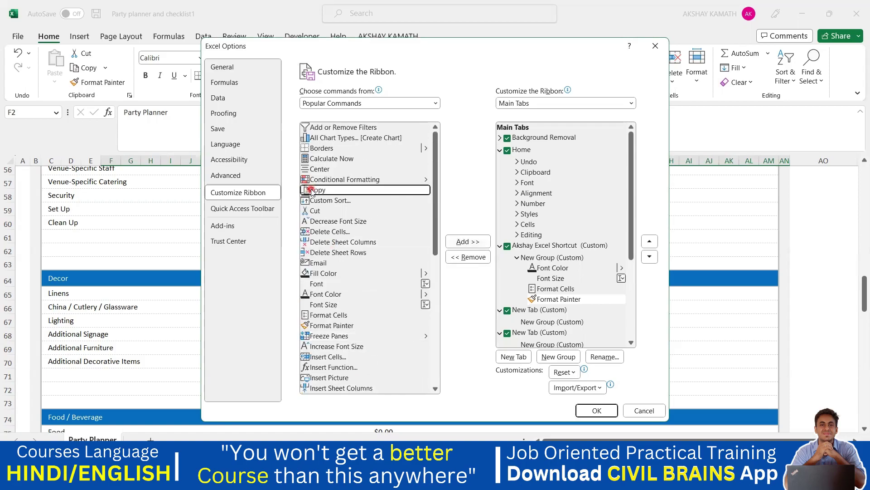
pyautogui.click(469, 244)
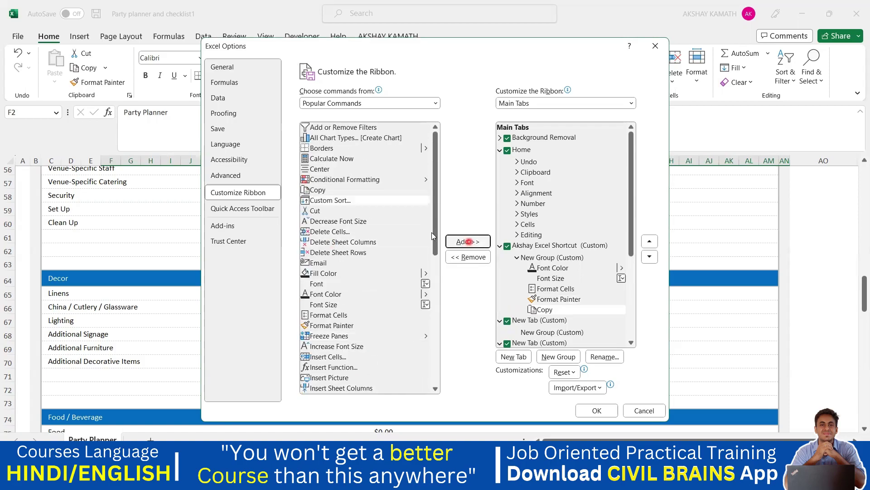
pyautogui.click(337, 149)
pyautogui.click(462, 244)
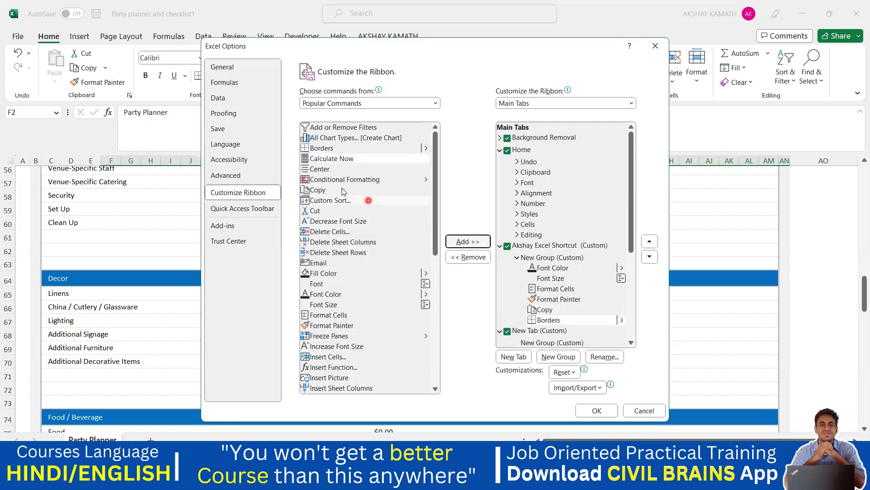
# Add the Below Average command from All Commands to the custom group and apply the ribbon customization.
pyautogui.click(334, 103)
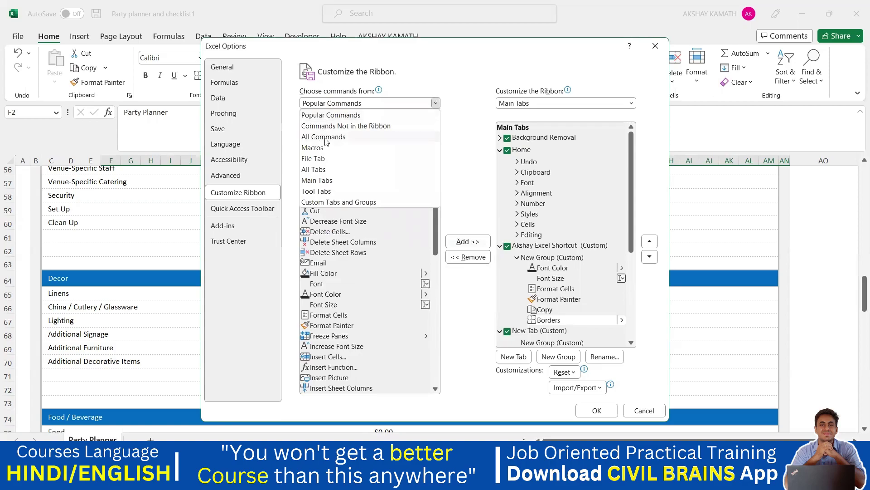
pyautogui.click(325, 196)
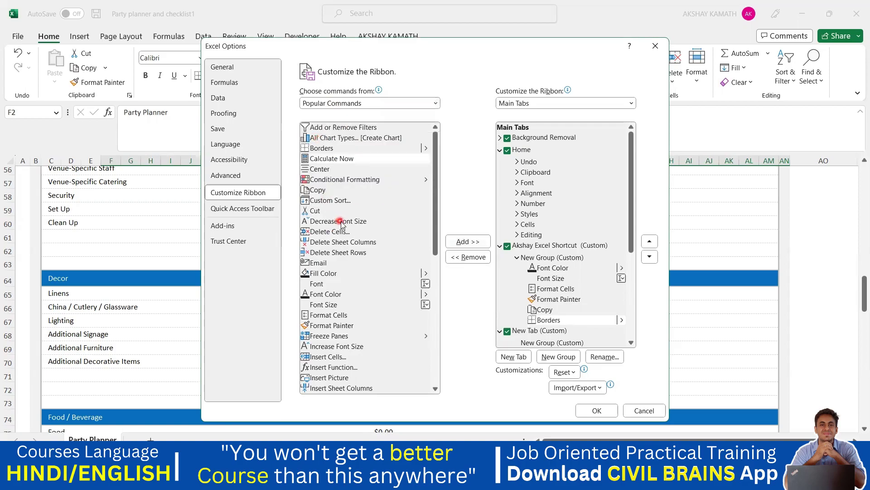
pyautogui.scroll(-15, 358, 262)
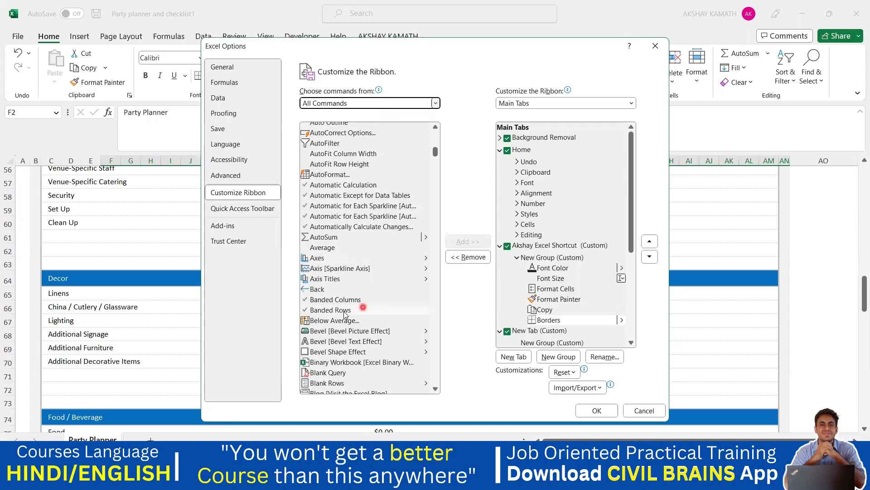
pyautogui.scroll(-3, 339, 304)
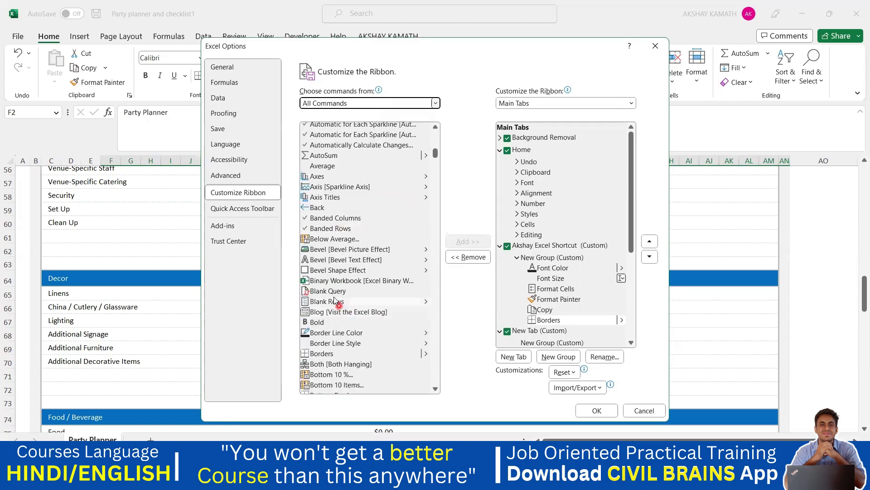
pyautogui.click(331, 238)
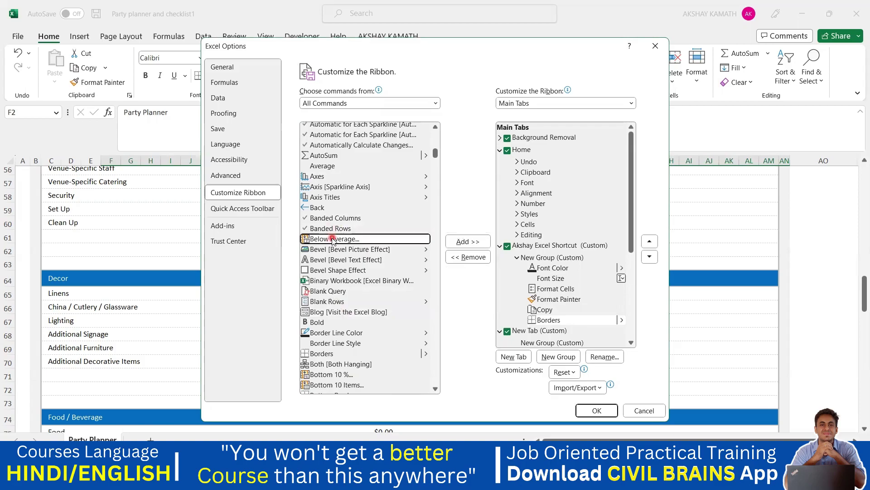
pyautogui.click(474, 243)
pyautogui.scroll(-1, 548, 244)
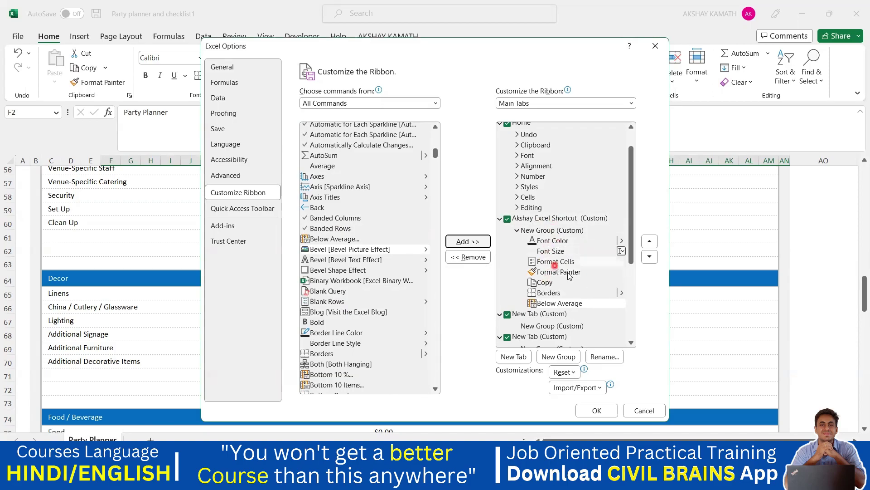
pyautogui.click(607, 413)
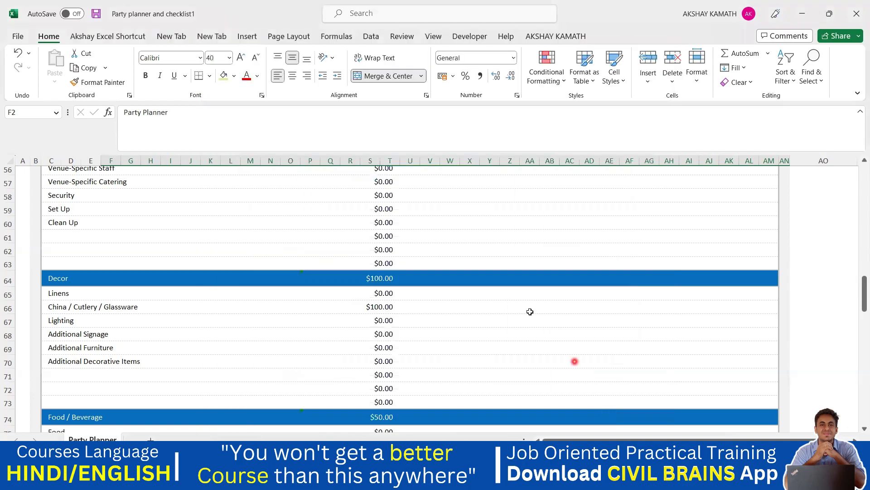
# Check the commands in the new group of the custom Excel Shortcut tab on the ribbon.
pyautogui.scroll(1, 515, 293)
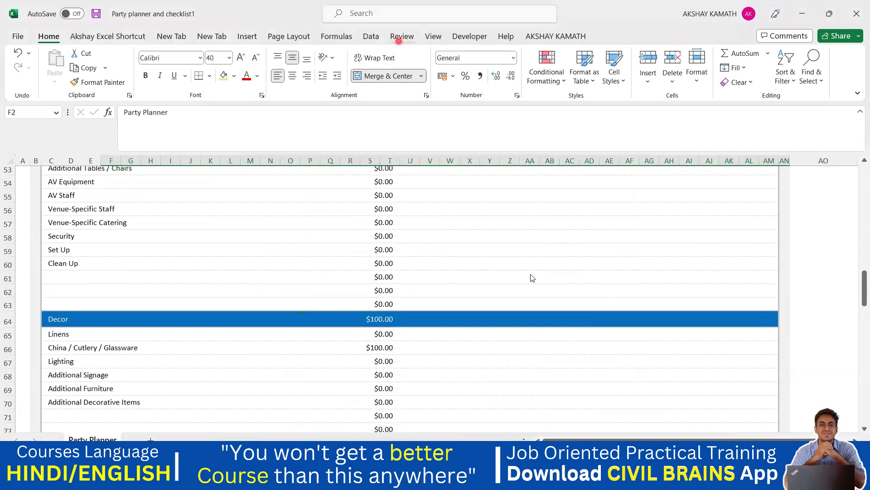
pyautogui.click(92, 40)
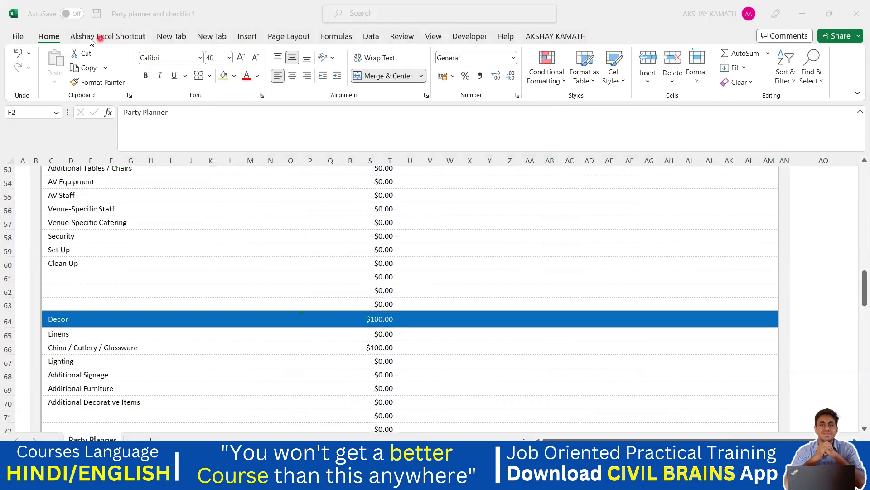
pyautogui.click(120, 38)
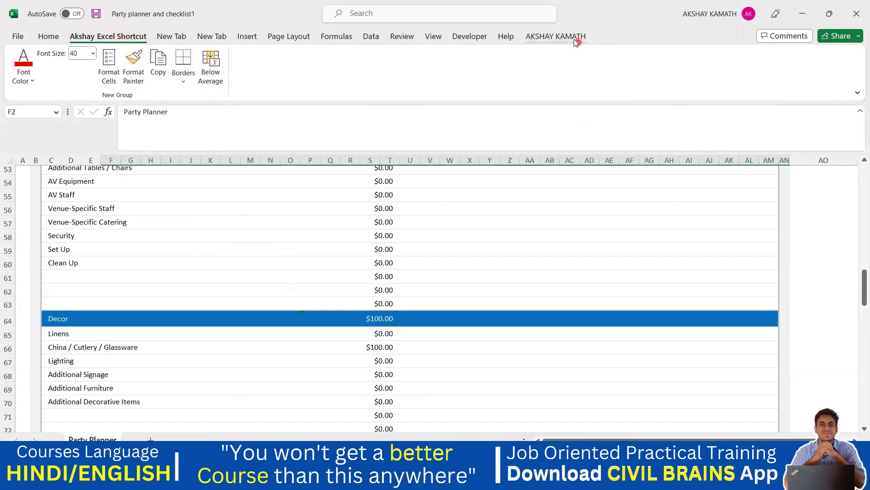
# Reopen the ribbon customization and move the custom Excel Shortcut tab to the start of the main tabs.
pyautogui.rightClick(99, 39)
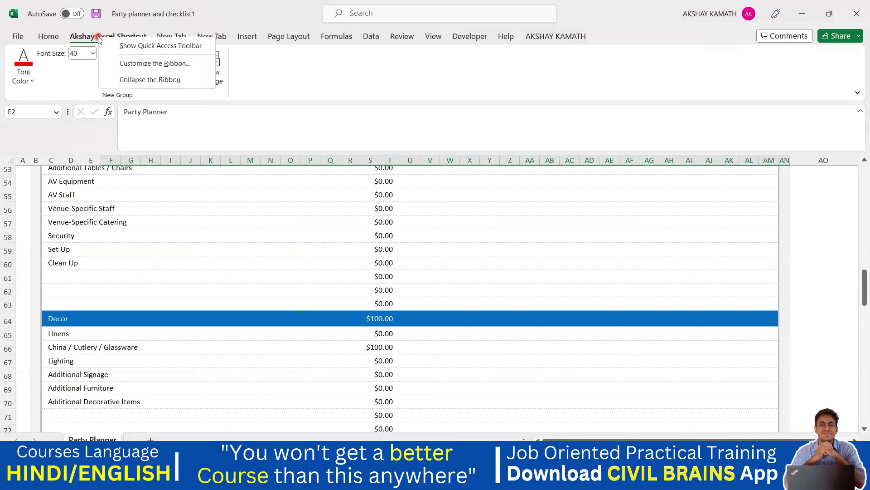
pyautogui.click(148, 66)
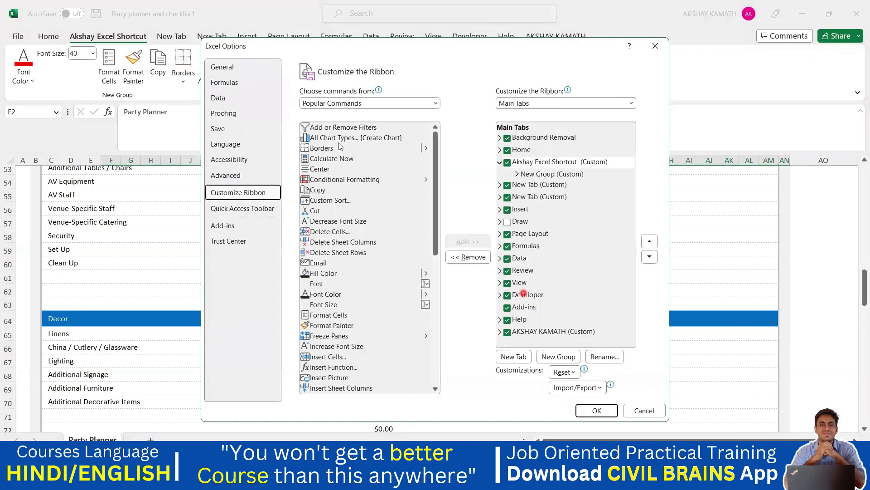
pyautogui.click(550, 332)
pyautogui.click(550, 163)
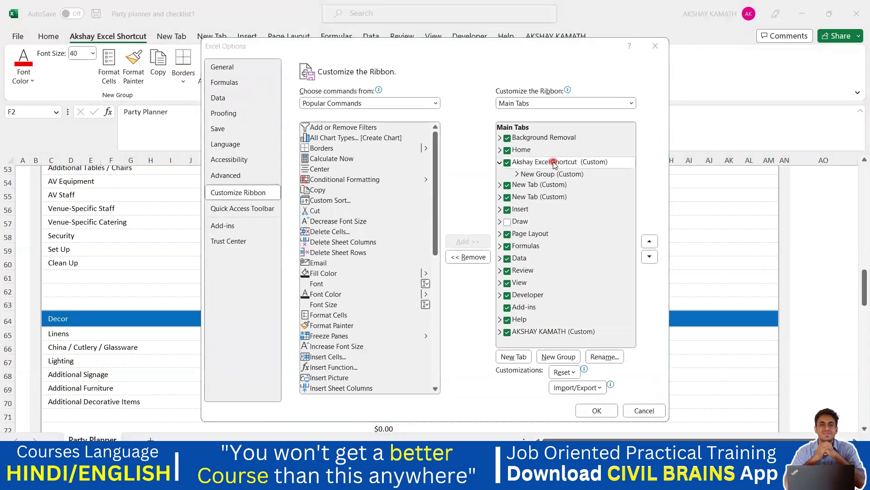
pyautogui.click(653, 243)
pyautogui.click(653, 243)
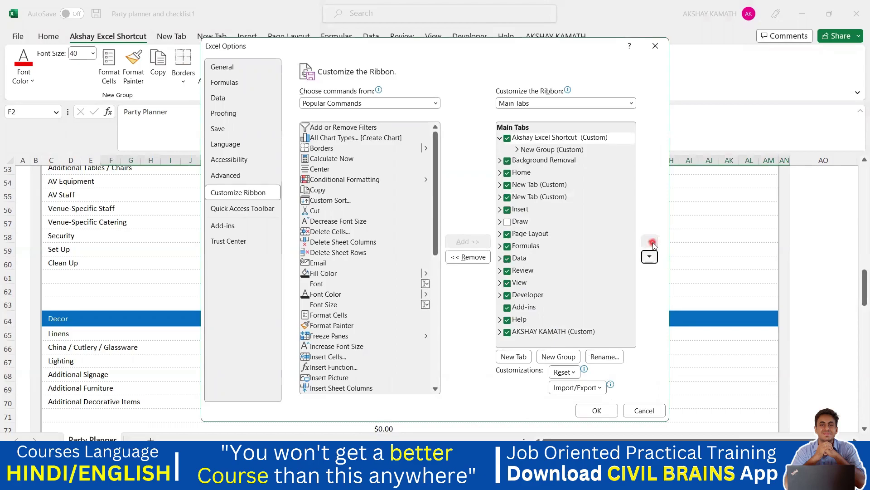
# Move the custom tab bearing the person's name from the end to the start of the main tabs and apply the new order.
pyautogui.click(547, 136)
pyautogui.click(562, 332)
pyautogui.click(650, 242)
pyautogui.click(654, 244)
pyautogui.click(655, 244)
pyautogui.click(655, 244)
pyautogui.click(655, 244)
pyautogui.click(654, 244)
pyautogui.click(655, 244)
pyautogui.click(655, 244)
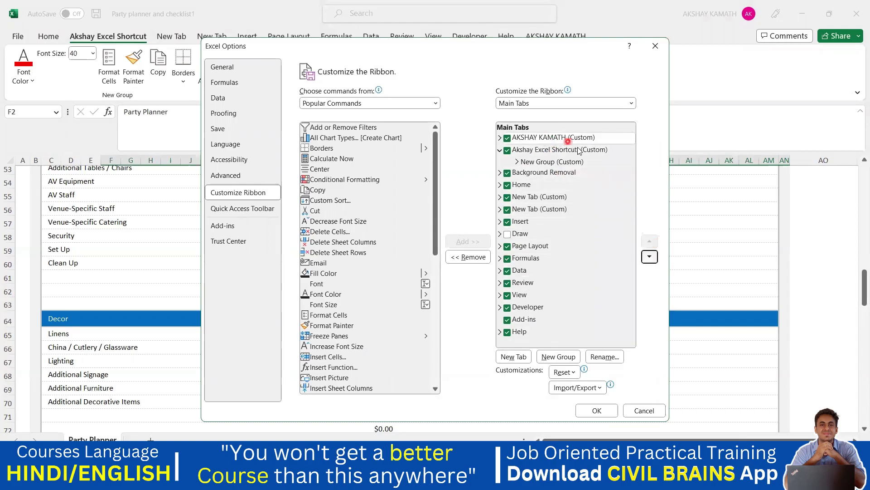
pyautogui.click(559, 152)
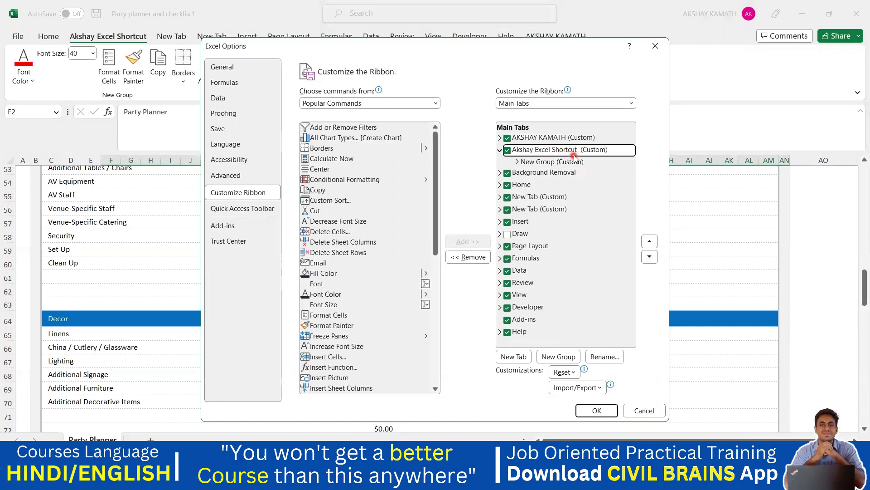
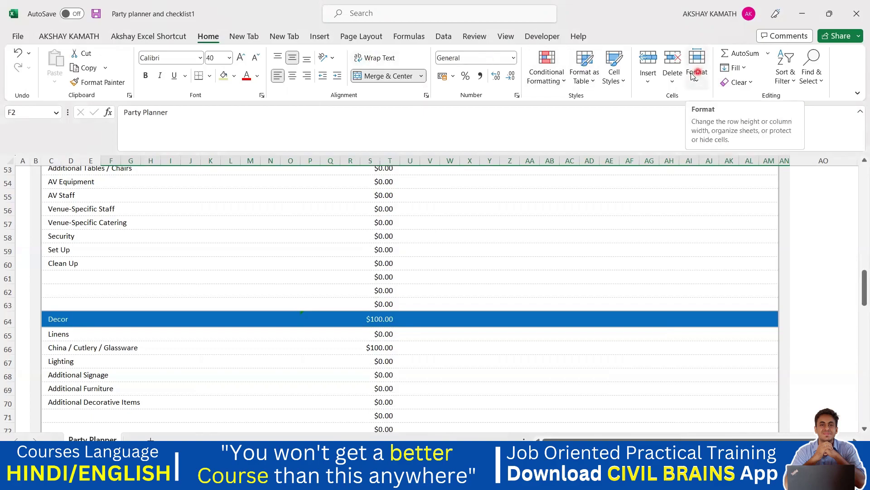
# Compare the commands on the Home, Insert and Page Layout tabs with those on the two named custom tabs.
pyautogui.click(146, 76)
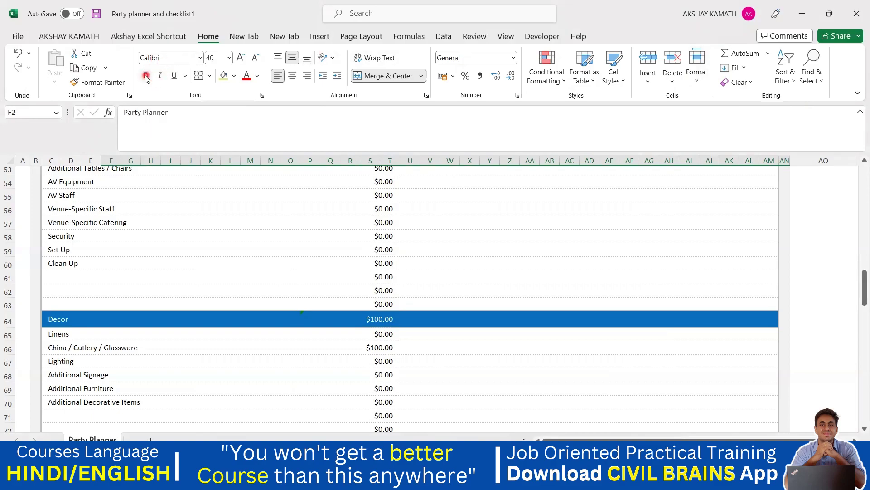
pyautogui.click(159, 84)
pyautogui.click(244, 37)
pyautogui.click(206, 36)
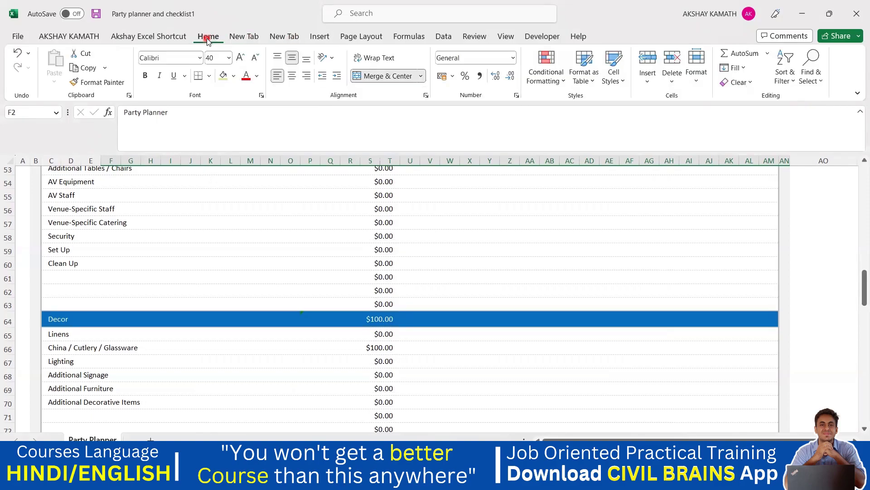
pyautogui.click(320, 37)
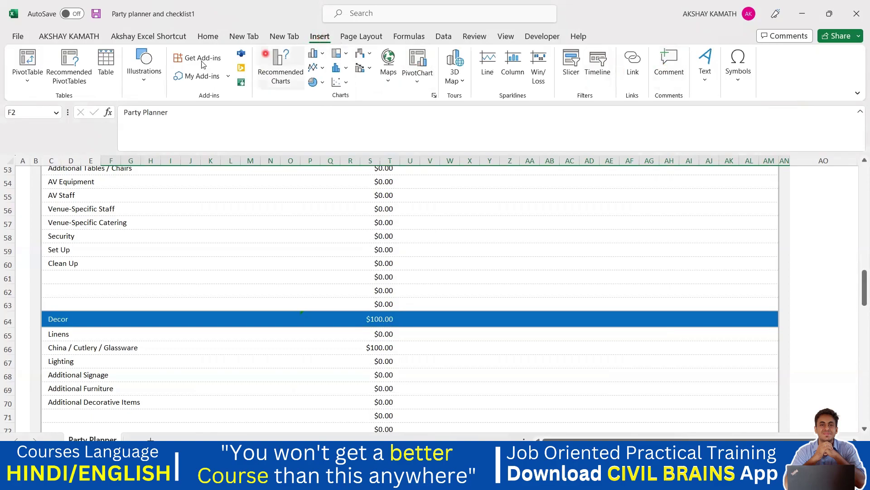
pyautogui.click(370, 38)
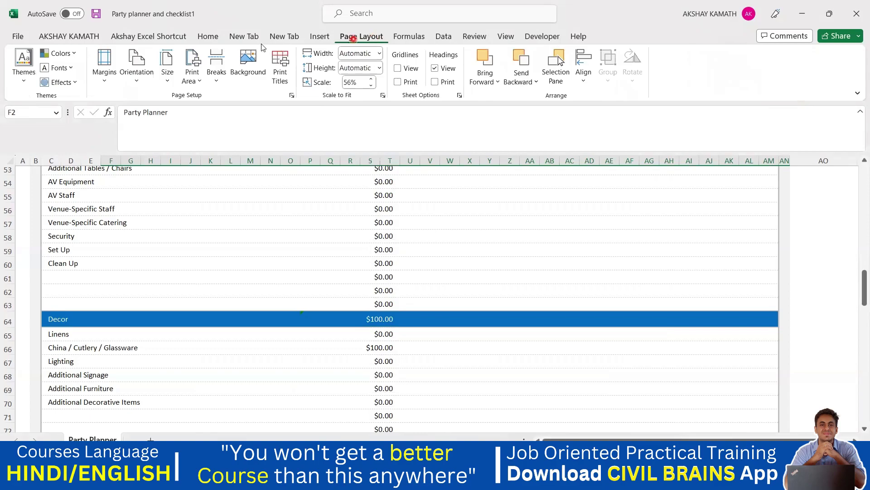
pyautogui.click(146, 37)
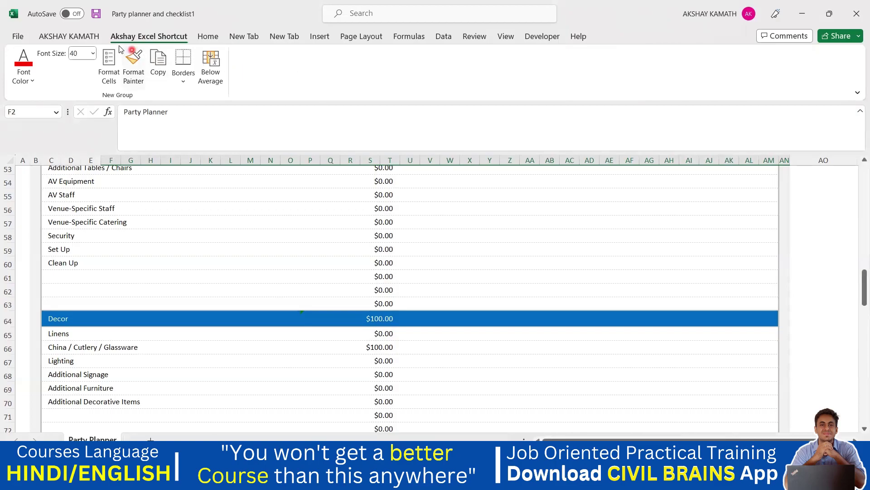
pyautogui.click(78, 38)
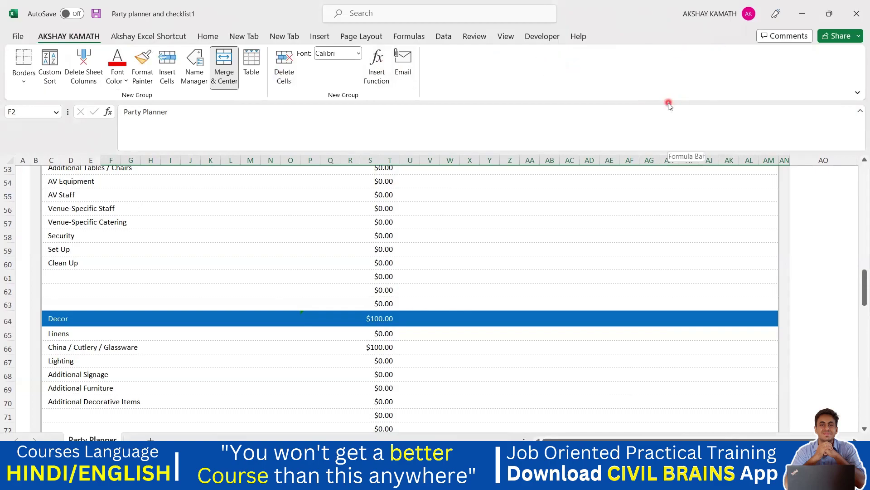
# Look through the Insert, Page Layout, Formulas and Data commands, review the name-labelled custom tab and return to Home.
pyautogui.click(322, 38)
pyautogui.click(361, 37)
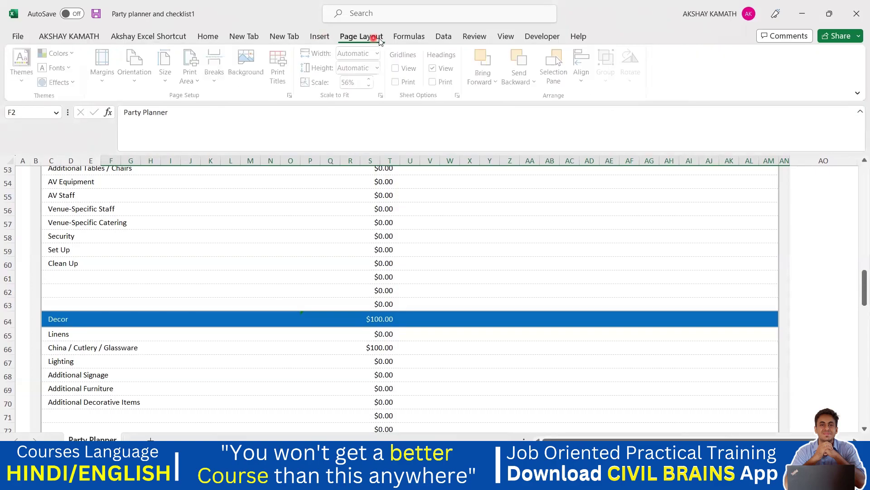
pyautogui.click(411, 37)
pyautogui.click(445, 38)
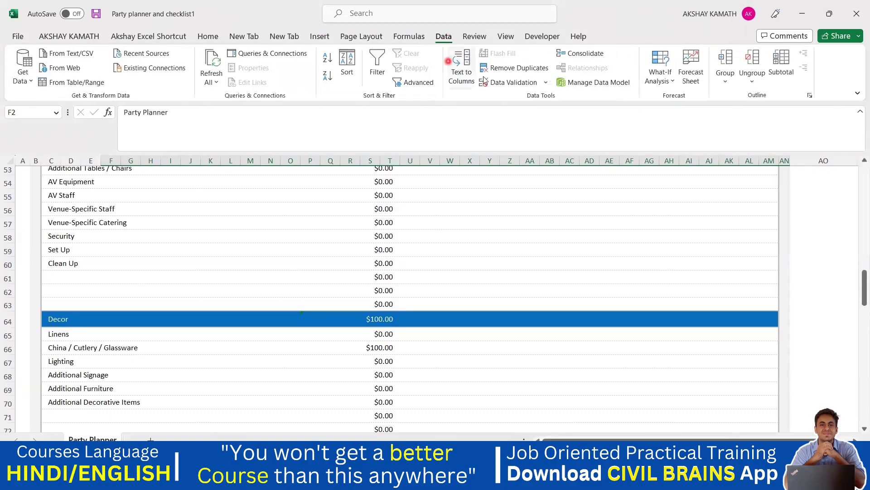
pyautogui.click(73, 36)
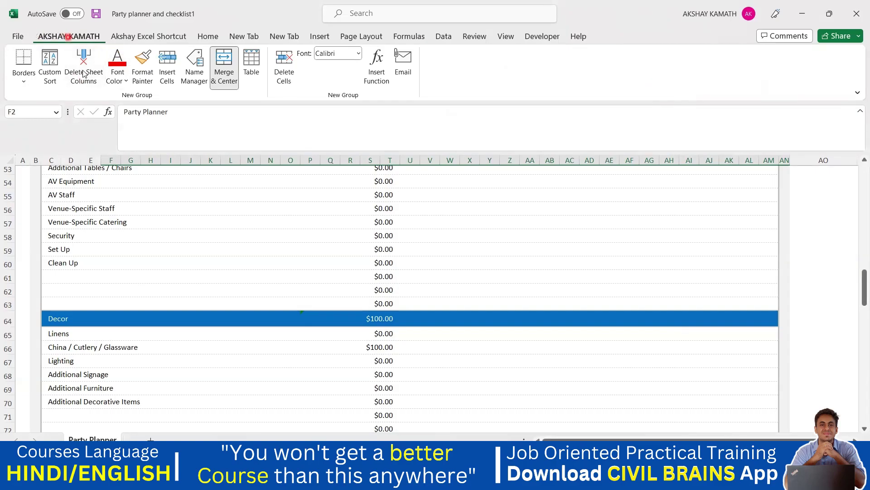
pyautogui.click(208, 36)
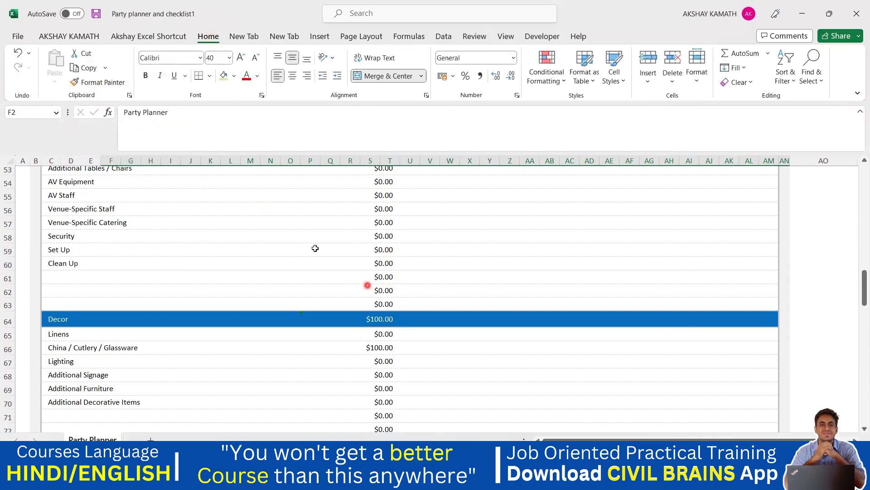
# View the Party Budget section with its category table, totals and pie chart.
pyautogui.scroll(3, 344, 272)
pyautogui.scroll(6, 377, 226)
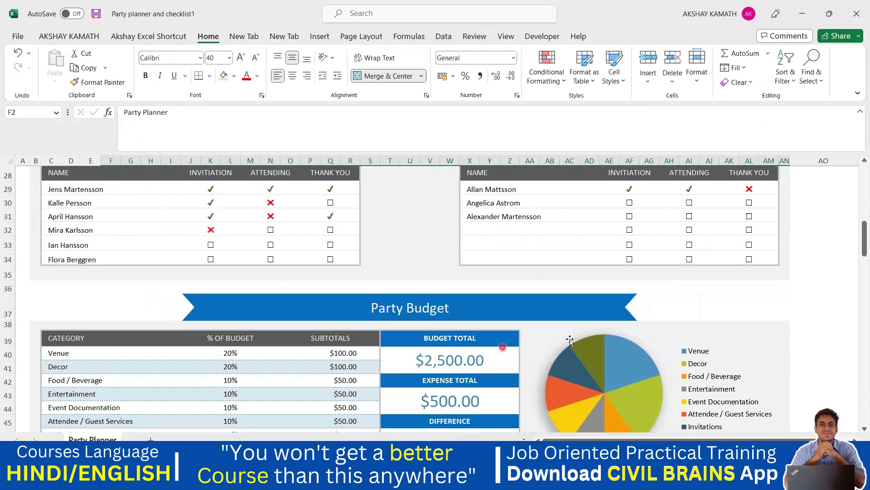
pyautogui.scroll(-1, 483, 323)
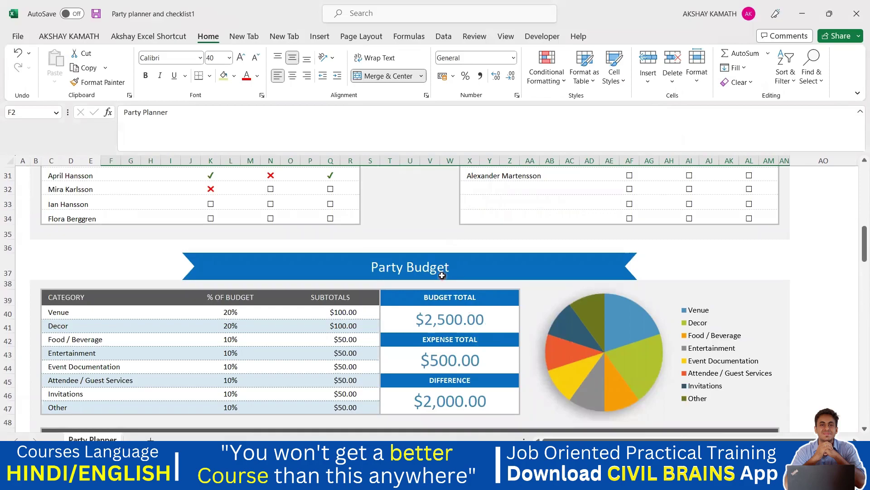
pyautogui.scroll(-1, 442, 275)
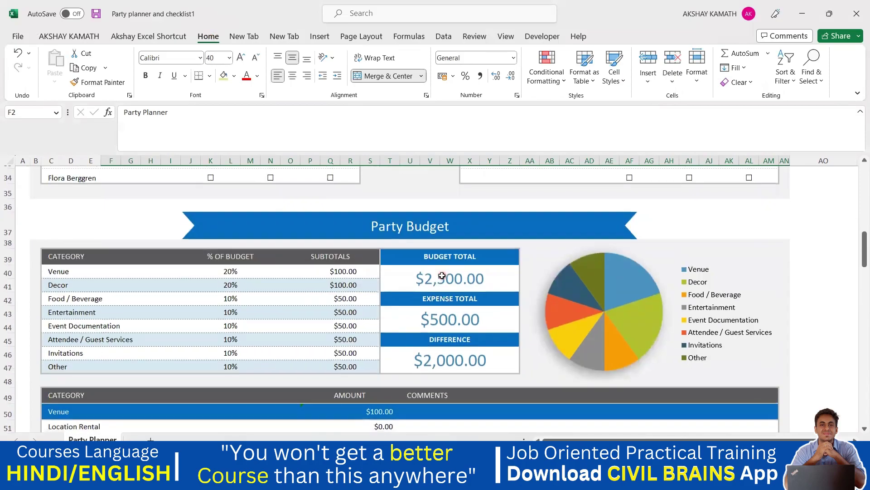